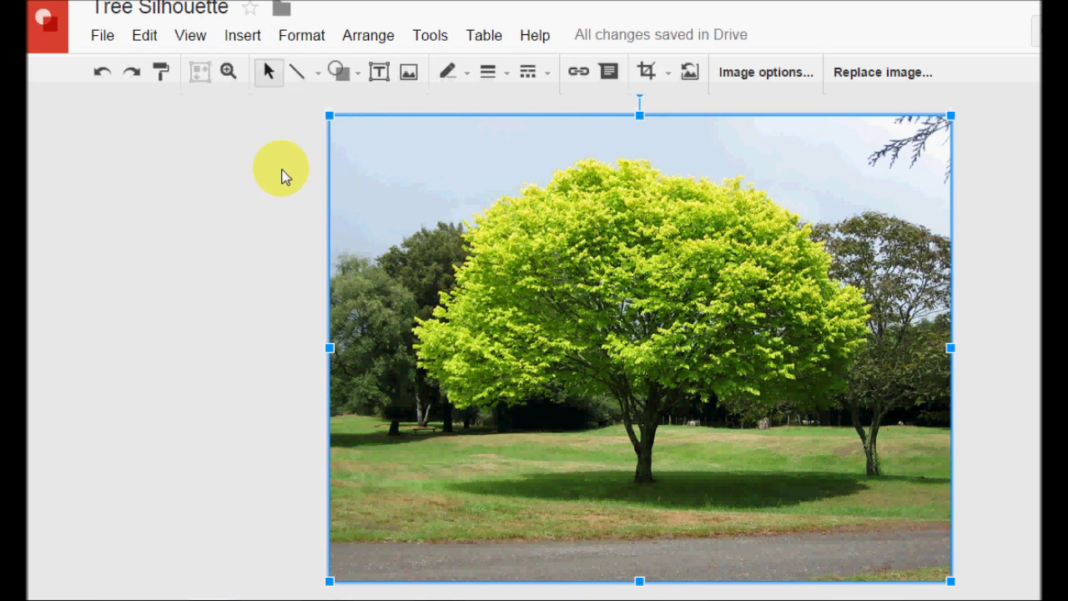
{"action": "left_click", "coordinate": [318, 73]}
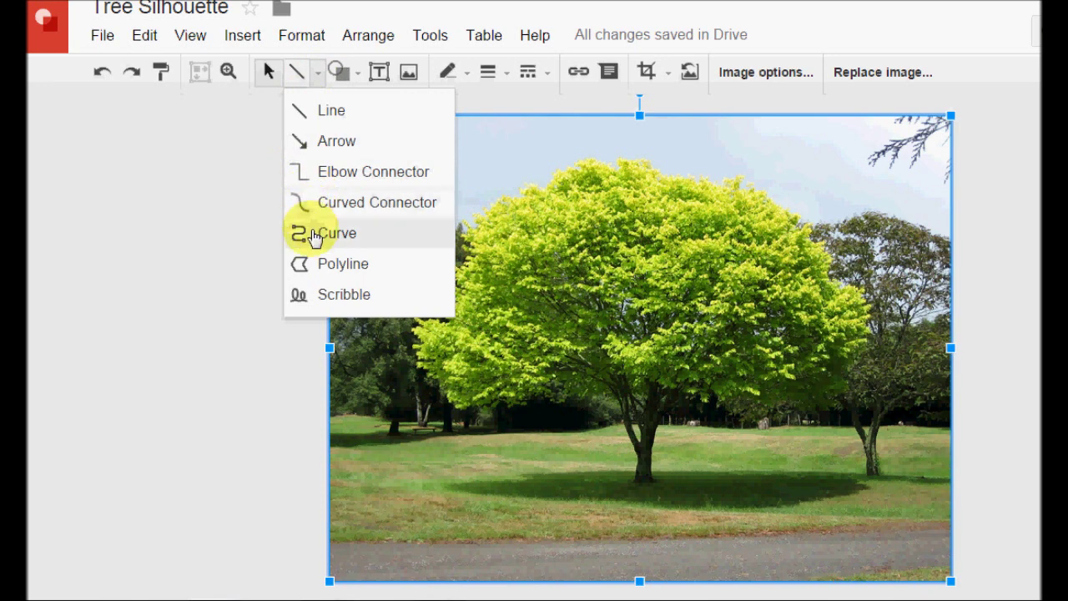
{"action": "left_click", "coordinate": [221, 255]}
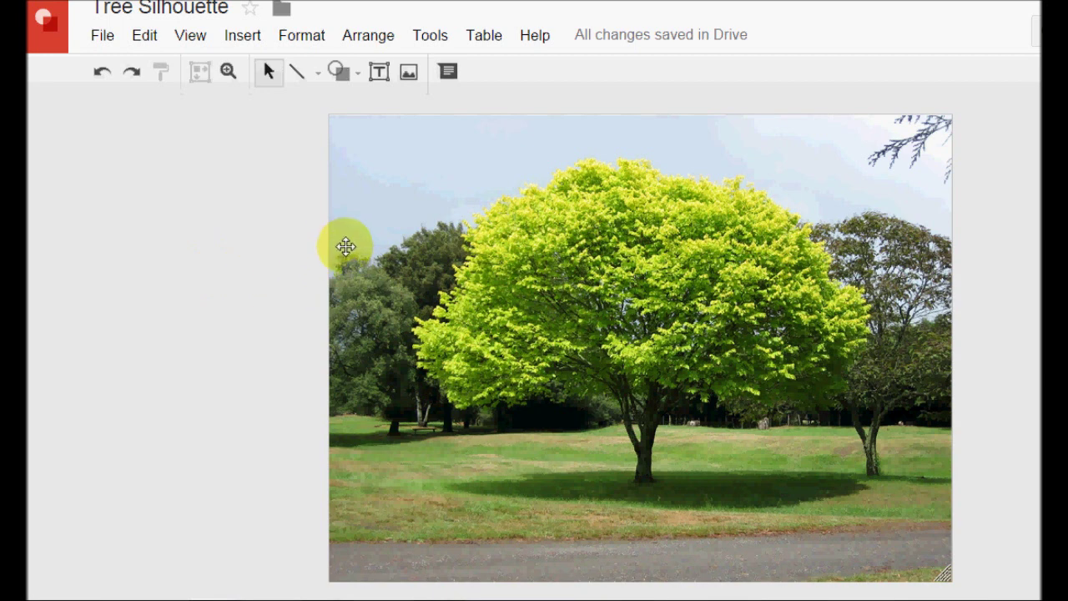
Crop the tree photo on all four sides so it tightly frames the bright green tree down to its trunk base
{"action": "left_click", "coordinate": [376, 240]}
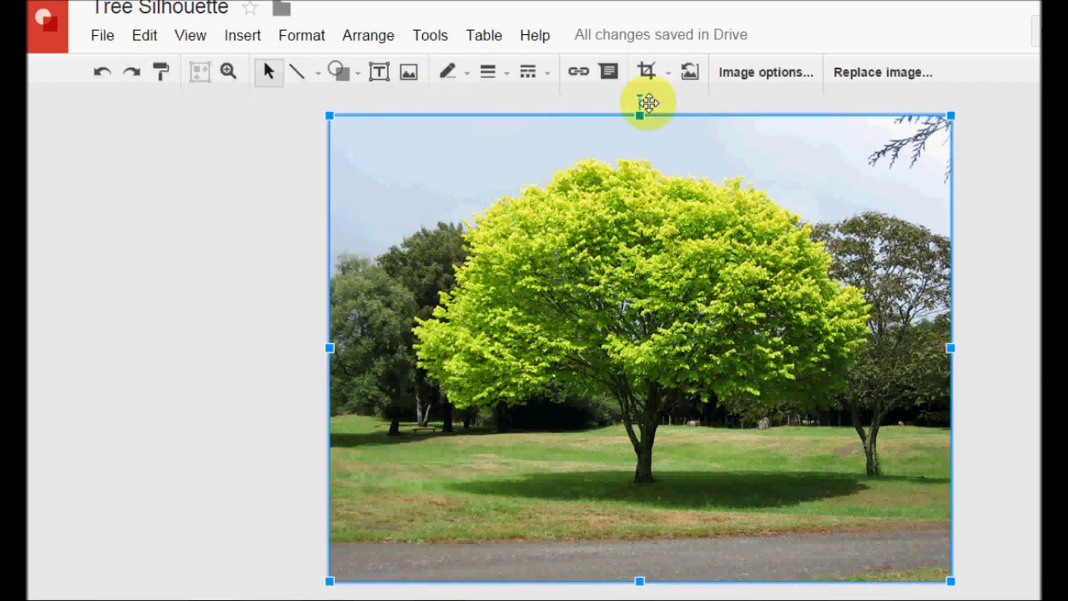
{"action": "left_click", "coordinate": [645, 71]}
{"action": "left_click_drag", "start_coordinate": [639, 113], "coordinate": [639, 151]}
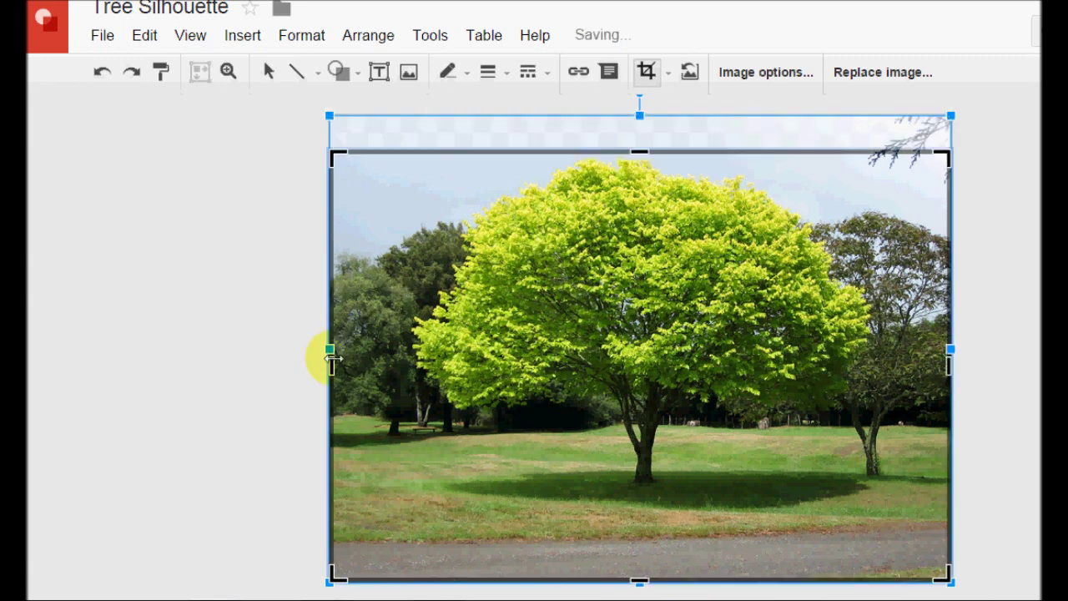
{"action": "left_click_drag", "start_coordinate": [356, 365], "coordinate": [405, 368]}
{"action": "left_click_drag", "start_coordinate": [940, 367], "coordinate": [874, 367]}
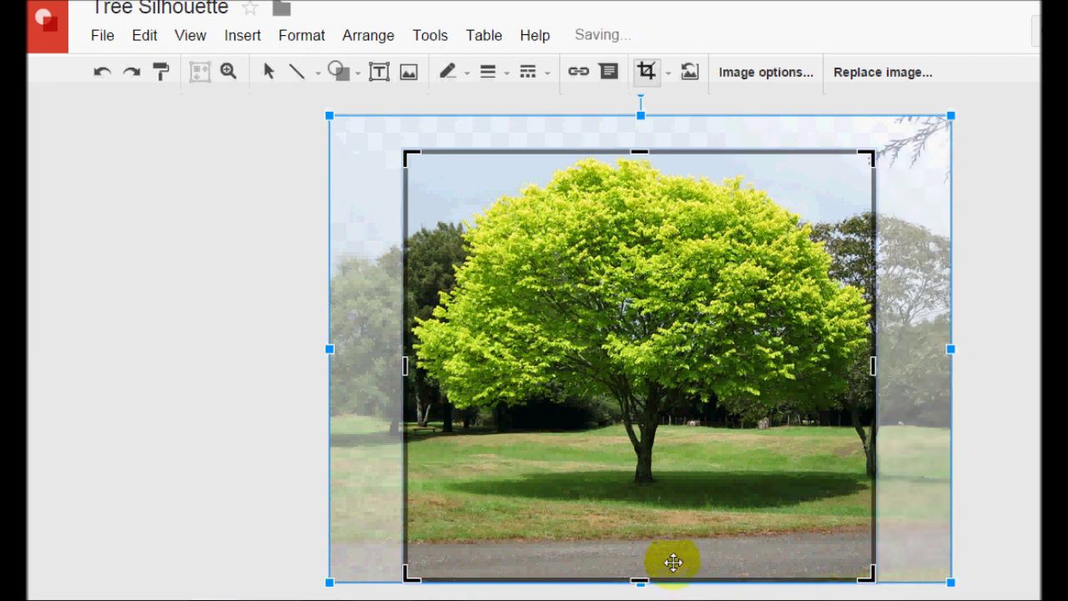
{"action": "left_click_drag", "start_coordinate": [640, 576], "coordinate": [650, 490]}
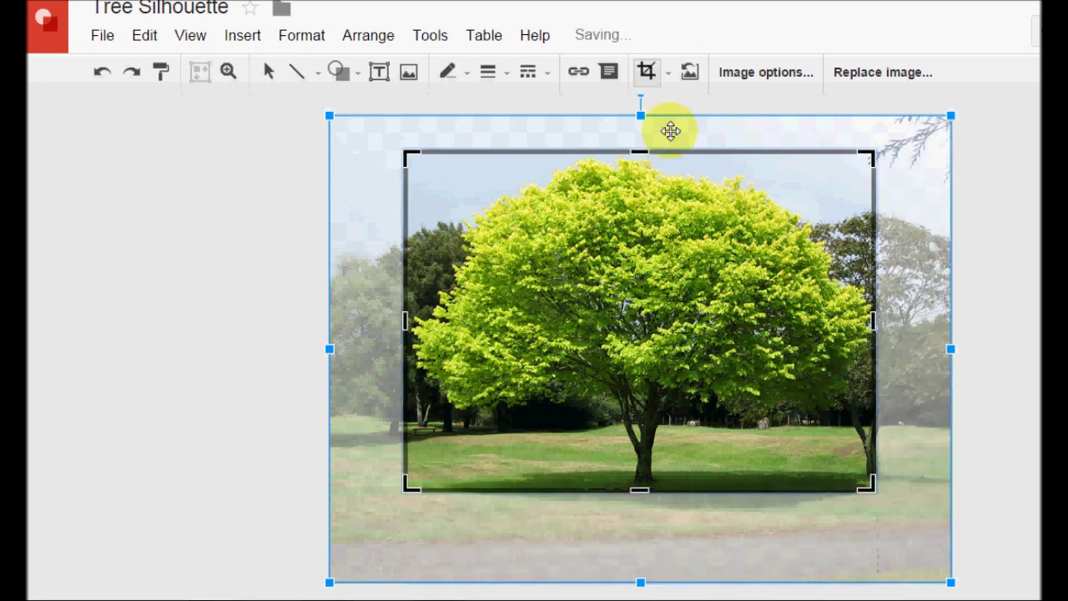
{"action": "left_click", "coordinate": [647, 73]}
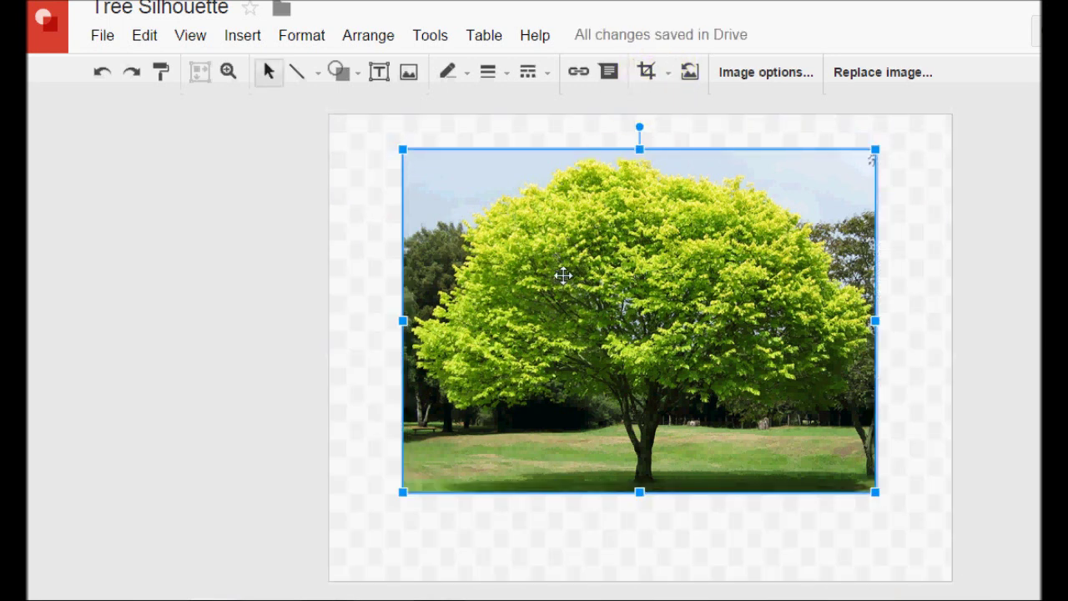
Move the cropped photo to the canvas's upper-left corner and enlarge it proportionally to nearly fill the canvas
{"action": "left_click_drag", "start_coordinate": [555, 270], "coordinate": [489, 244]}
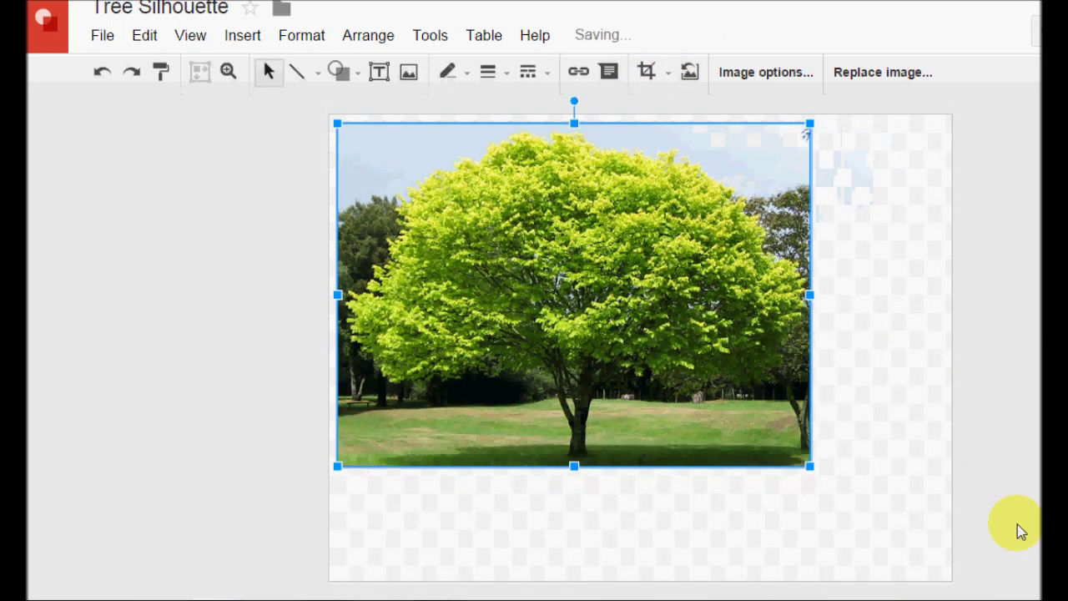
{"action": "left_click_drag", "start_coordinate": [809, 471], "coordinate": [912, 565]}
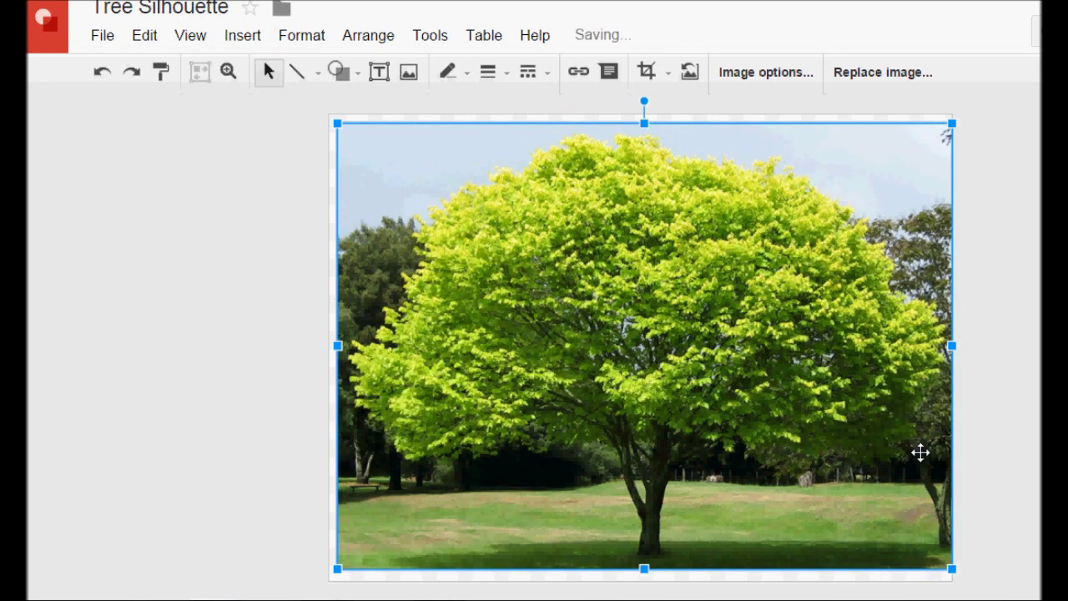
{"action": "left_click", "coordinate": [361, 213]}
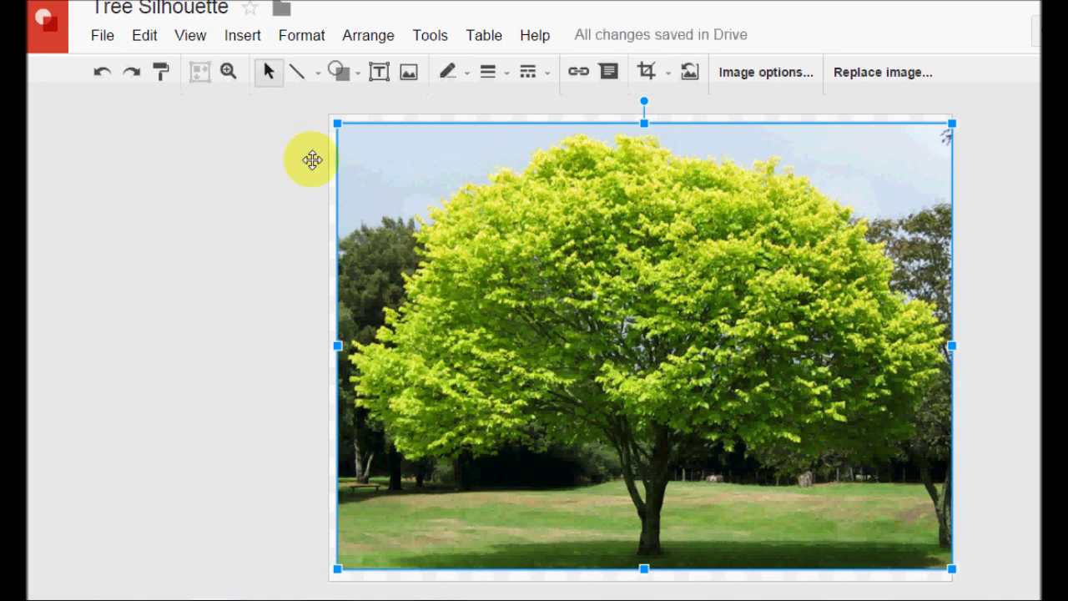
{"action": "left_click", "coordinate": [228, 71]}
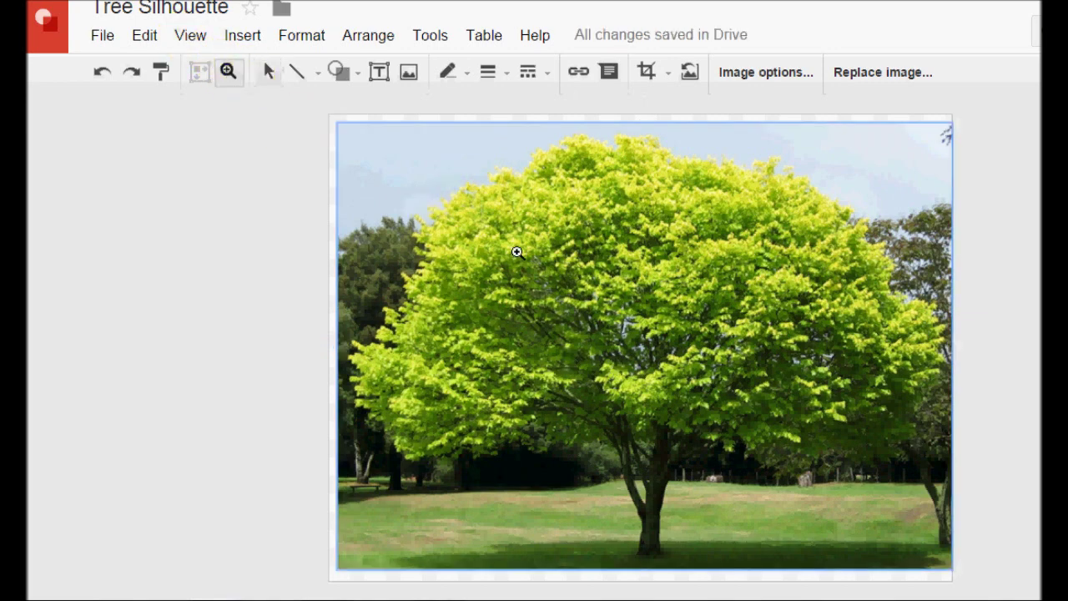
{"action": "left_click", "coordinate": [635, 309]}
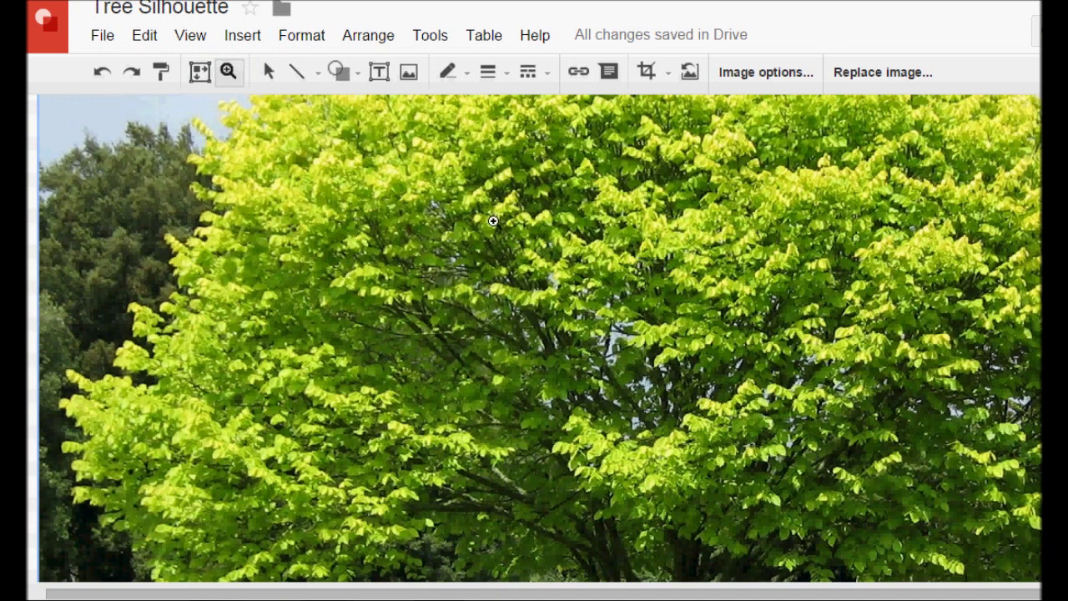
{"action": "left_click", "coordinate": [206, 39]}
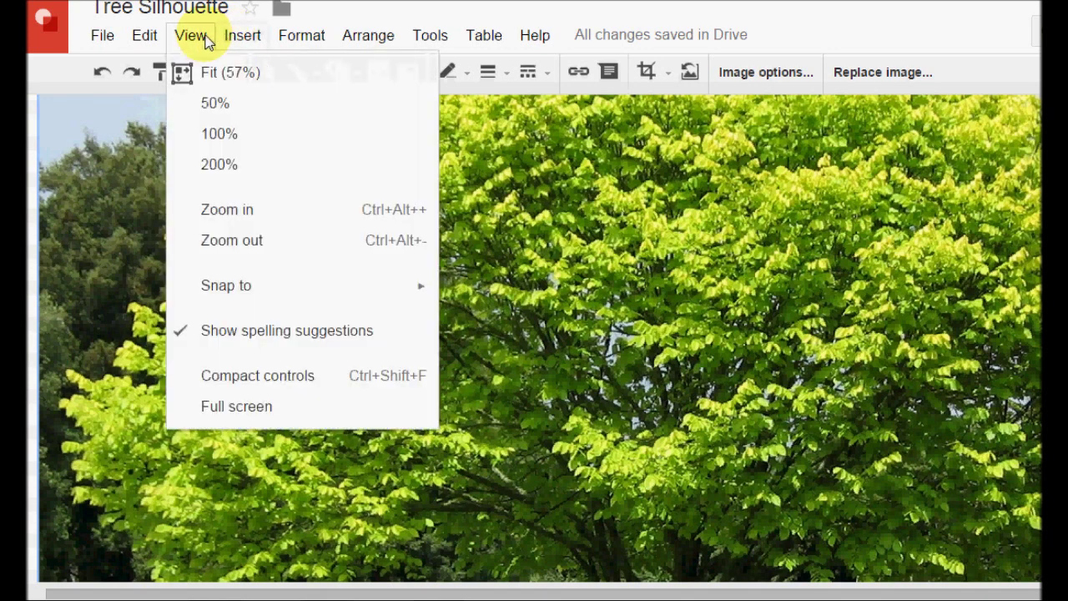
{"action": "left_click", "coordinate": [239, 239]}
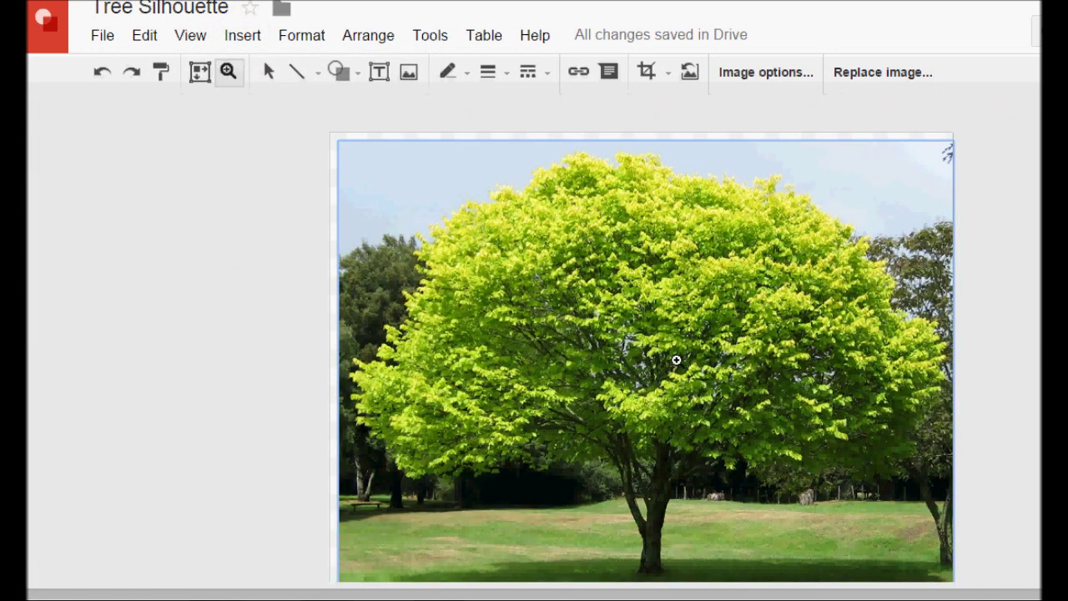
Start a Curve outline at the crown's upper-left edge and trace rightward over the treetop to its second peak
{"action": "left_click", "coordinate": [230, 71]}
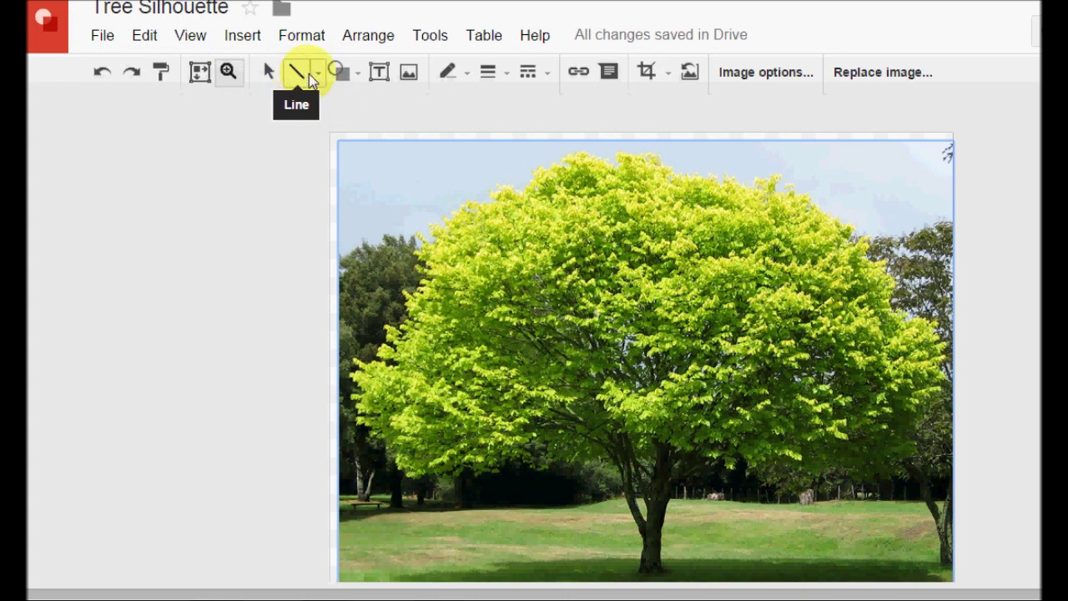
{"action": "left_click", "coordinate": [678, 231]}
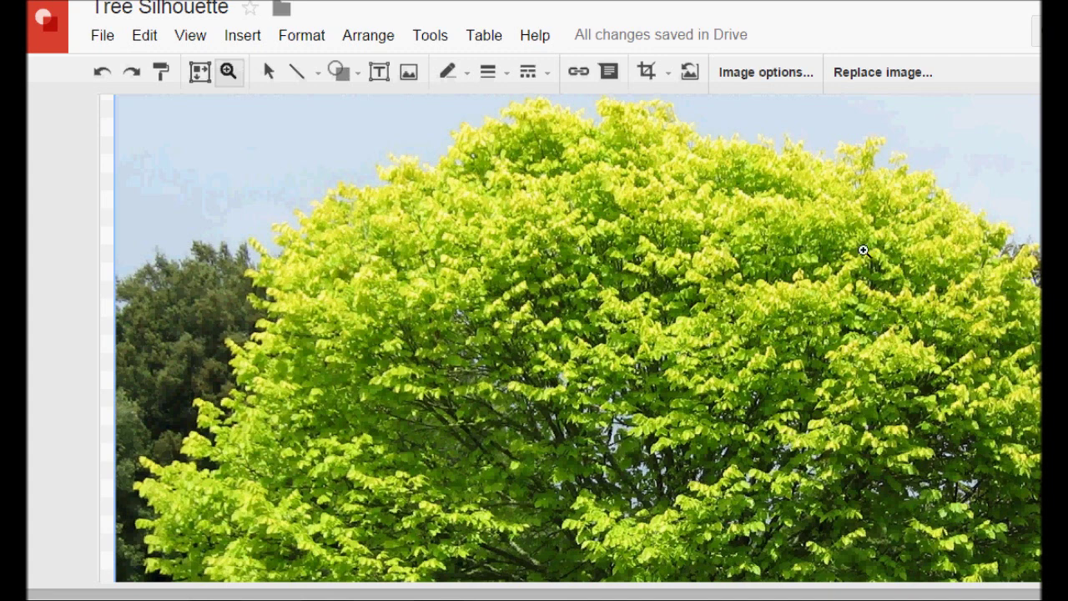
{"action": "left_click", "coordinate": [322, 80]}
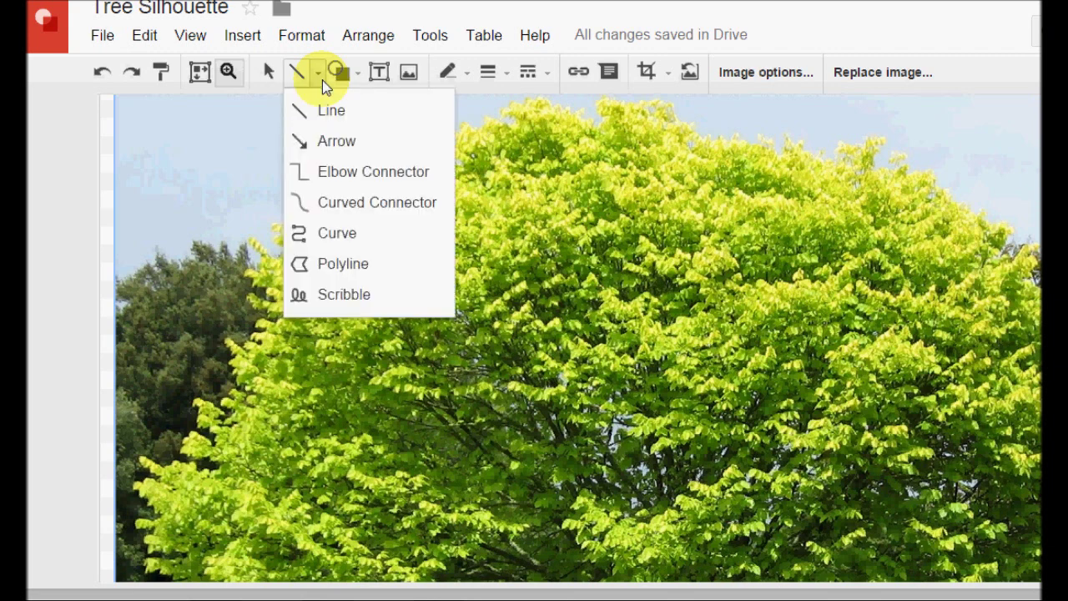
{"action": "left_click", "coordinate": [348, 239]}
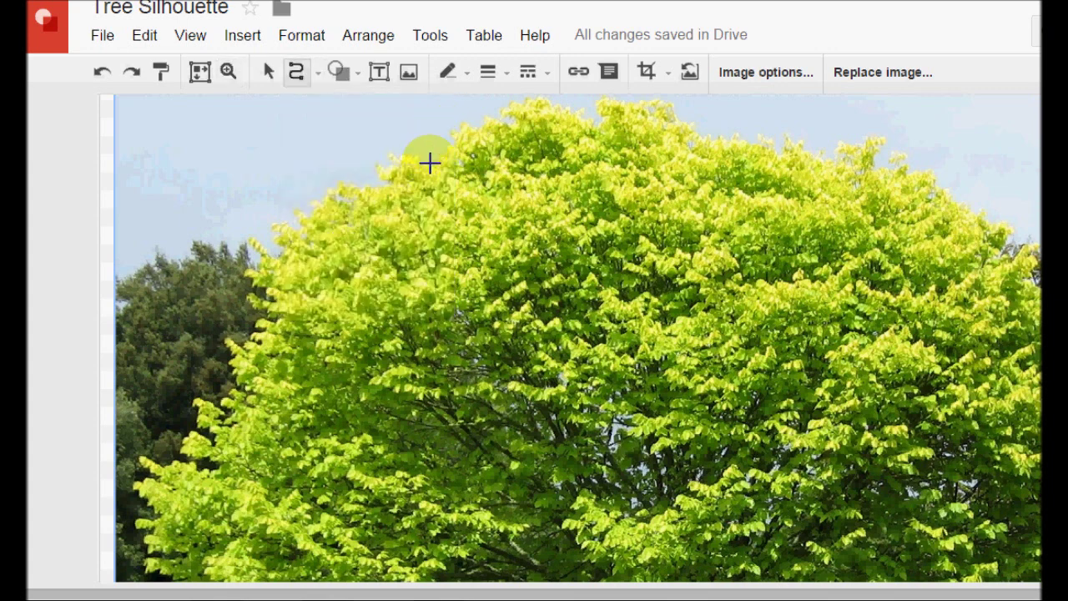
{"action": "left_click", "coordinate": [425, 170]}
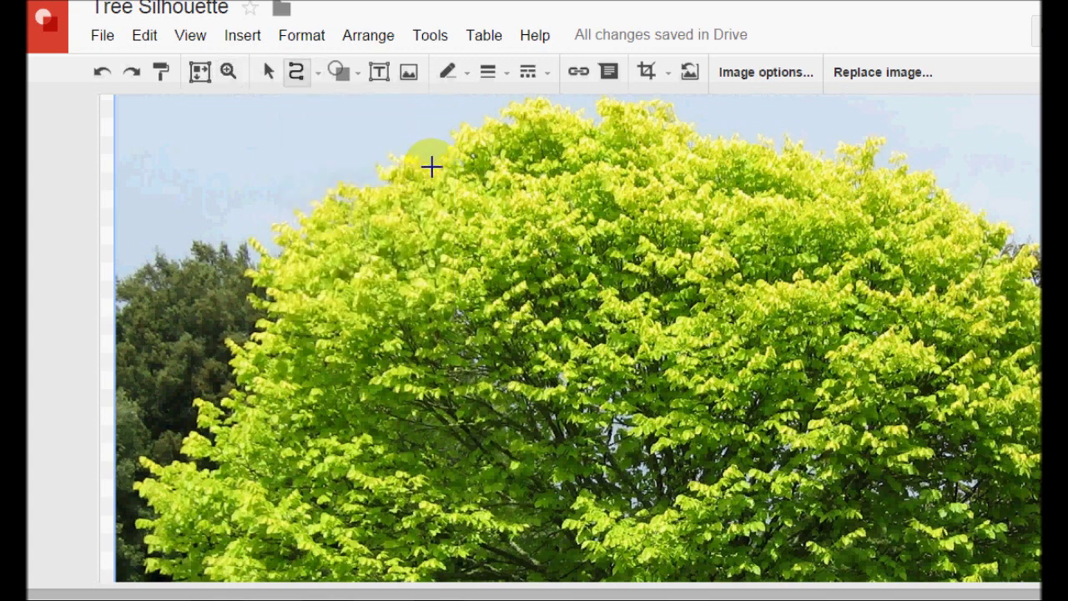
{"action": "left_click", "coordinate": [451, 126]}
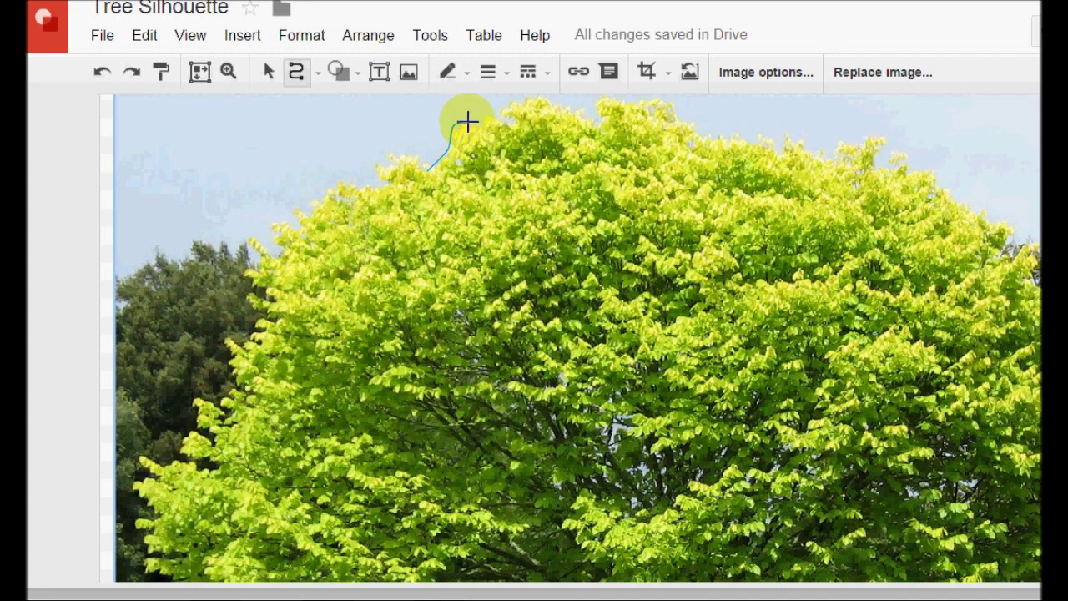
{"action": "left_click", "coordinate": [488, 125]}
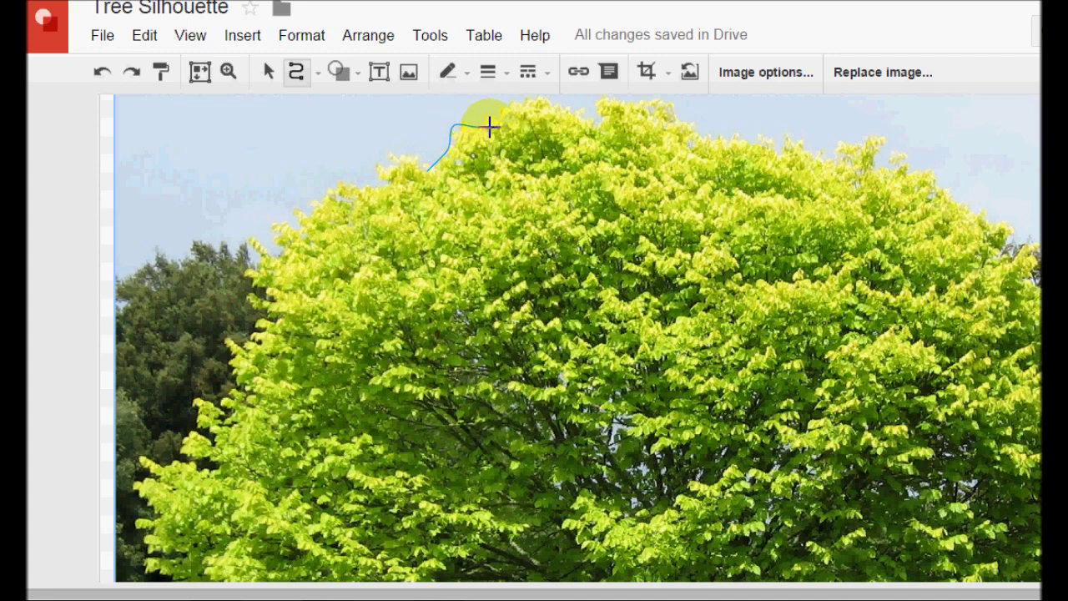
{"action": "left_click", "coordinate": [523, 103]}
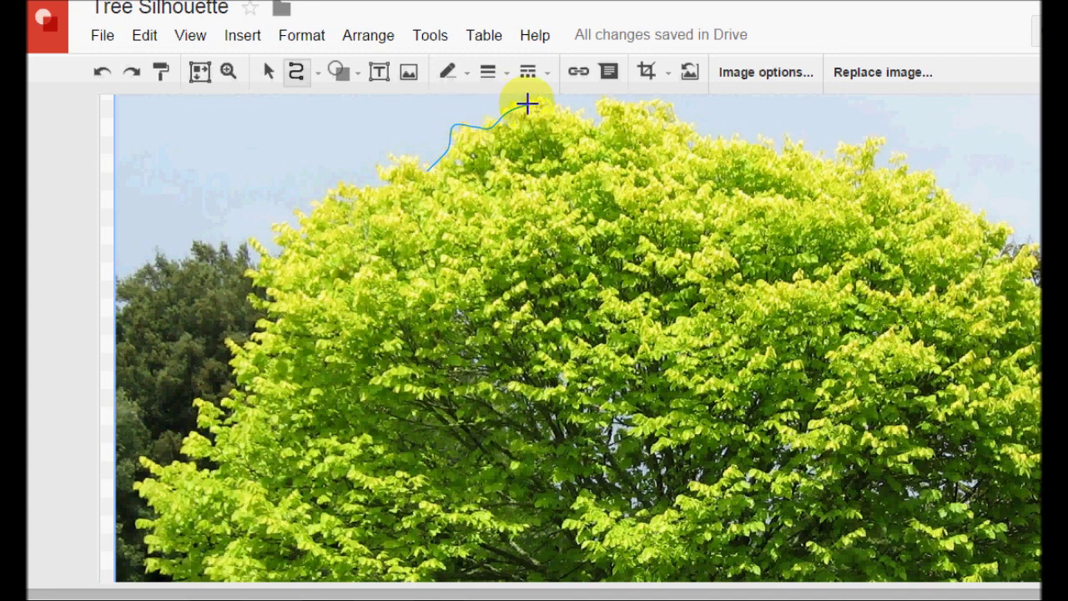
{"action": "left_click", "coordinate": [599, 126]}
{"action": "left_click", "coordinate": [610, 104]}
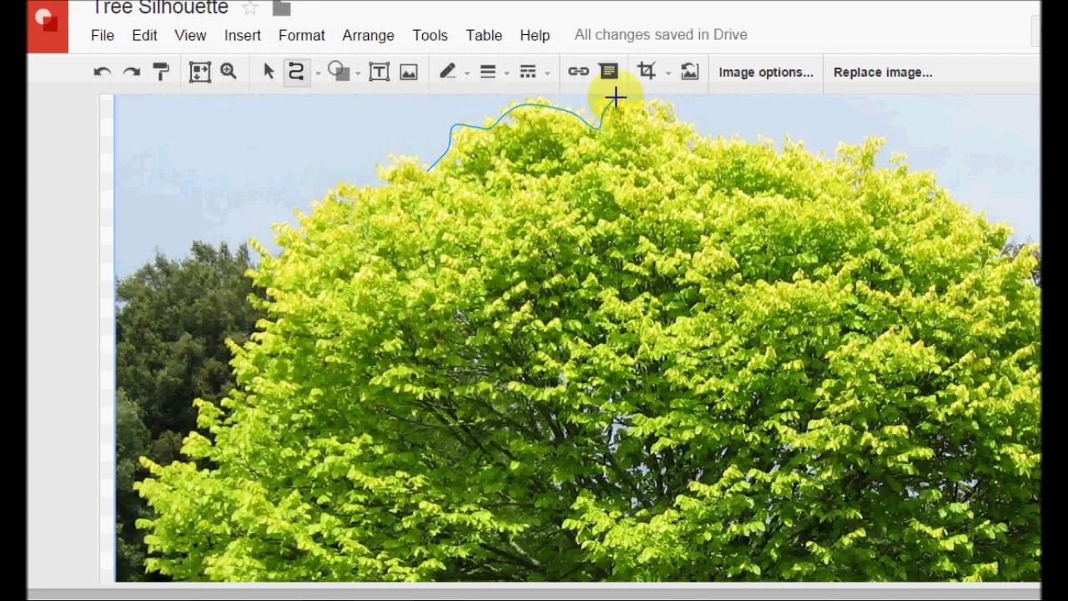
Continue the curve from the second peak along the crown's upper-right edge to its right shoulder
{"action": "left_click", "coordinate": [664, 101]}
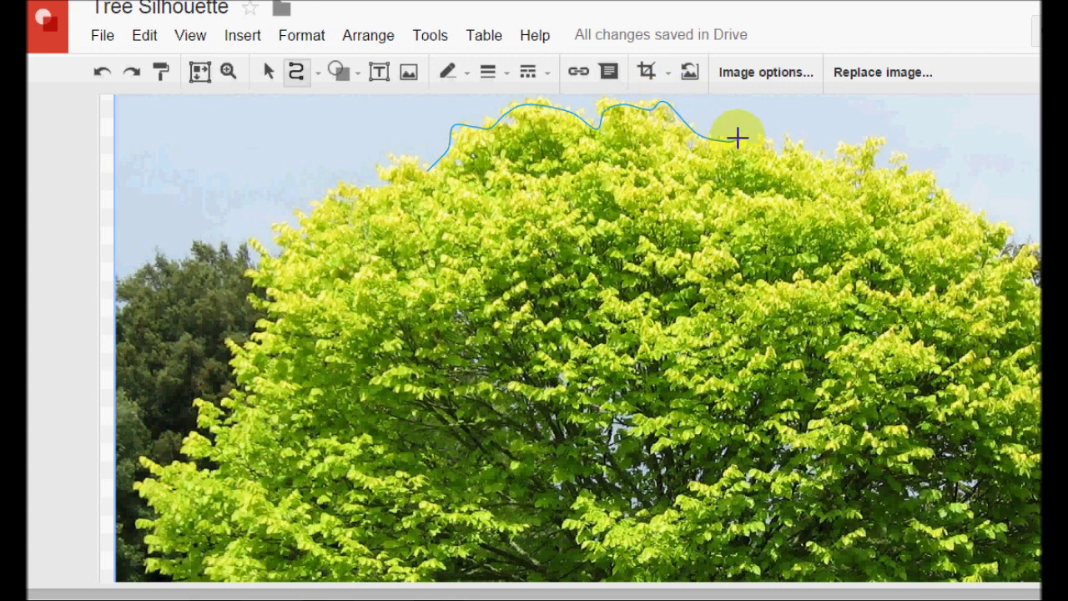
{"action": "left_click", "coordinate": [785, 149]}
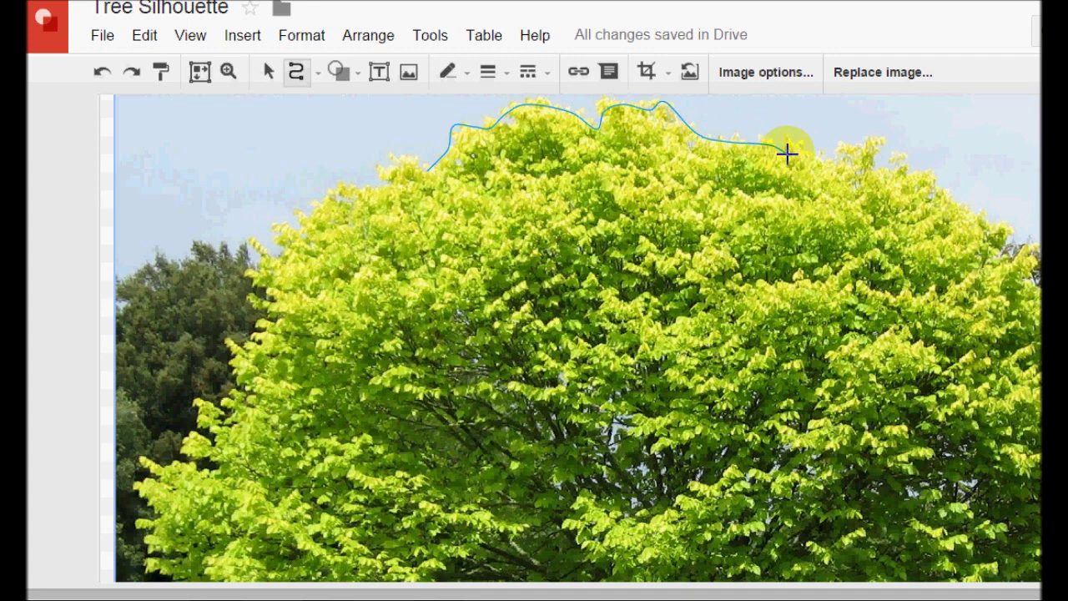
{"action": "left_click", "coordinate": [838, 164]}
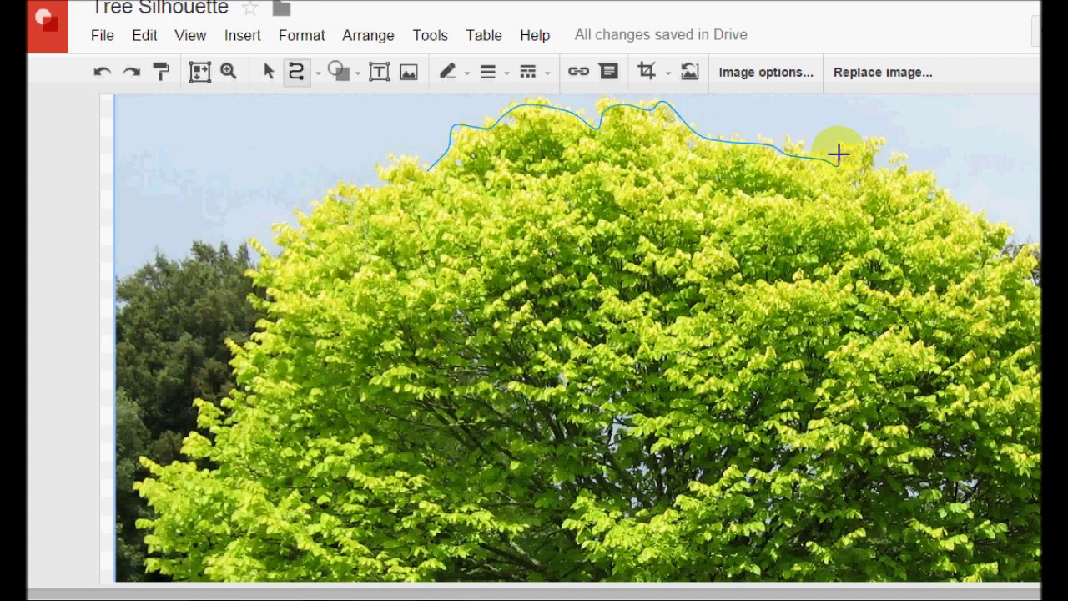
{"action": "left_click", "coordinate": [879, 130]}
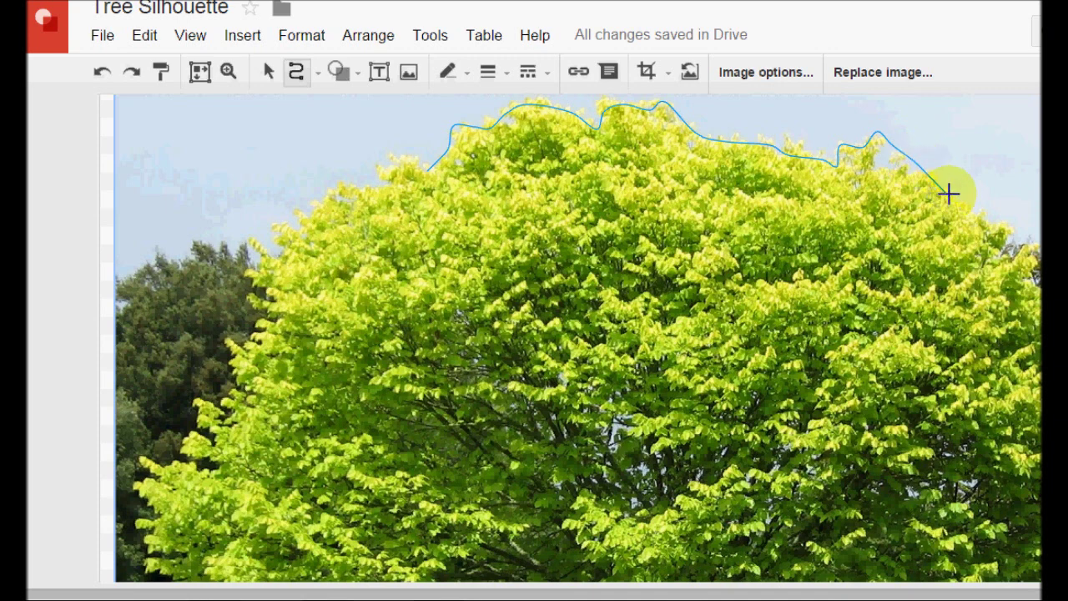
{"action": "left_click", "coordinate": [1000, 224]}
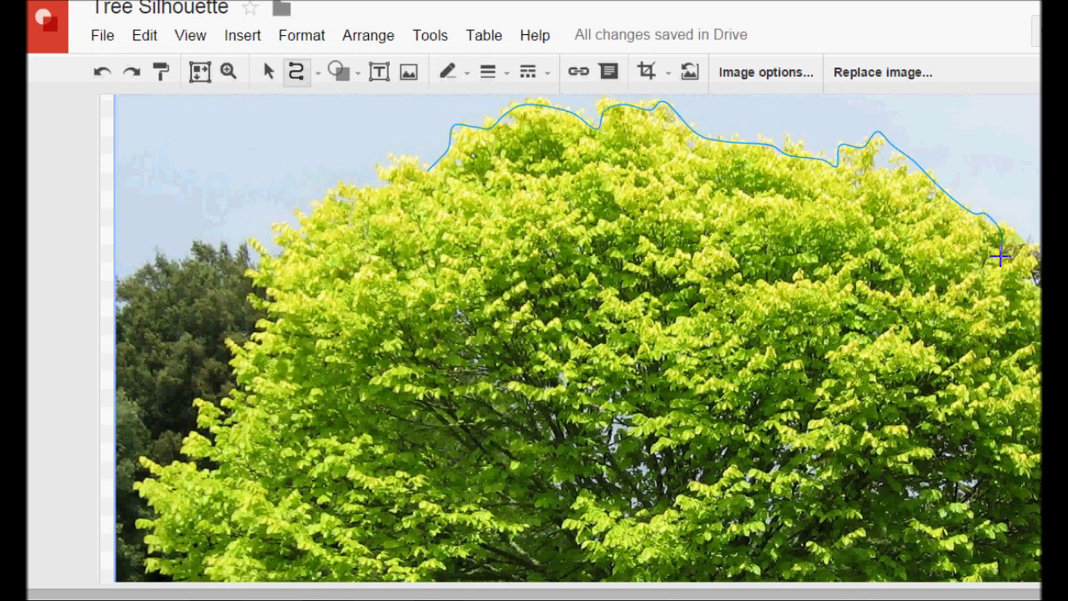
{"action": "left_click", "coordinate": [1022, 249]}
Trace the curve leftward along the crown's lower-right underside, around the trunk and back up to the foliage
{"action": "scroll", "coordinate": [579, 337], "scroll_direction": "down", "scroll_amount": 3}
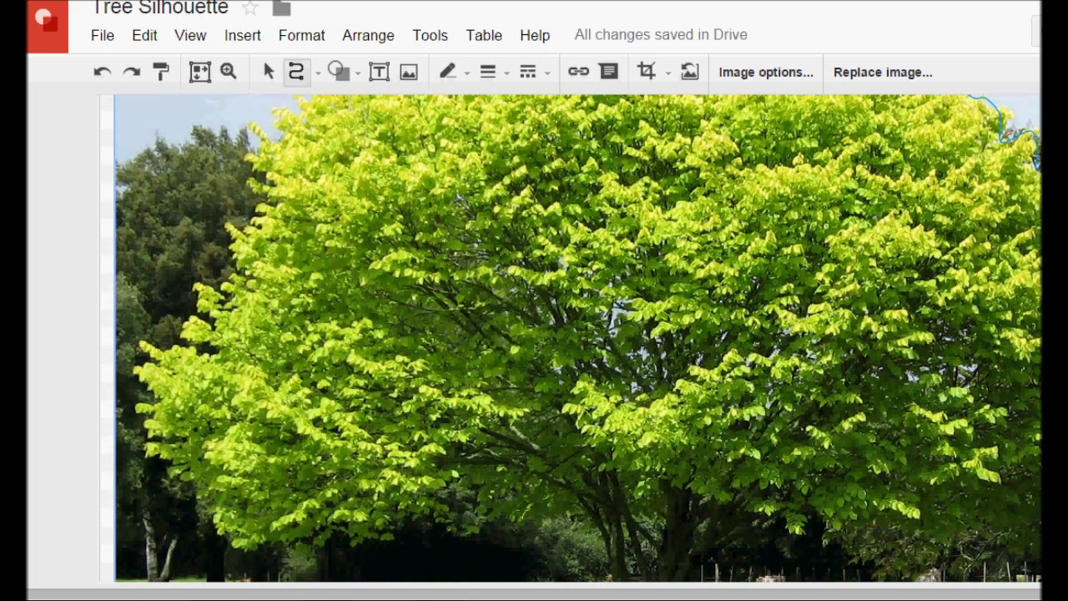
{"action": "left_click", "coordinate": [985, 524]}
{"action": "left_click", "coordinate": [855, 556]}
{"action": "left_click", "coordinate": [785, 523]}
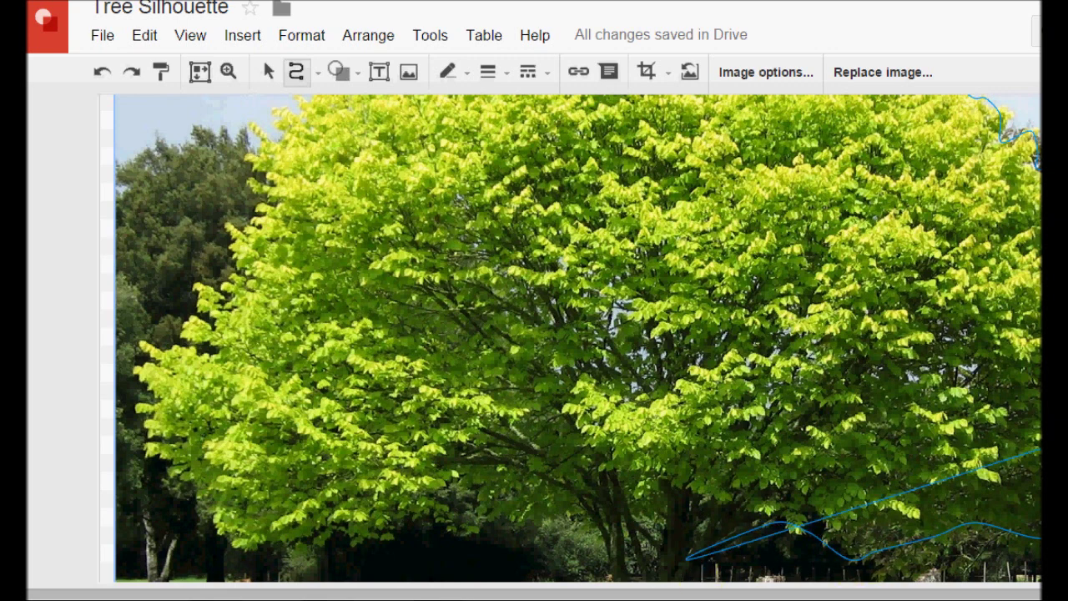
{"action": "scroll", "coordinate": [512, 406], "scroll_direction": "down", "scroll_amount": 5}
{"action": "left_click", "coordinate": [656, 541]}
{"action": "left_click", "coordinate": [640, 472]}
{"action": "left_click", "coordinate": [585, 331]}
Extend the curve along the crown's lower-left underside up to its leftmost bulge
{"action": "left_click", "coordinate": [438, 341]}
{"action": "left_click", "coordinate": [384, 361]}
{"action": "left_click", "coordinate": [342, 350]}
{"action": "left_click", "coordinate": [301, 384]}
{"action": "left_click", "coordinate": [242, 369]}
{"action": "left_click", "coordinate": [192, 314]}
{"action": "left_click", "coordinate": [146, 247]}
Trace the crown's jagged left edge upward with the curve, following the leaf clusters in and out
{"action": "left_click", "coordinate": [159, 176]}
{"action": "left_click", "coordinate": [205, 182]}
{"action": "left_click", "coordinate": [196, 146]}
{"action": "scroll", "coordinate": [213, 125], "scroll_direction": "up", "scroll_amount": 3}
{"action": "left_click", "coordinate": [215, 289]}
{"action": "left_click", "coordinate": [242, 279]}
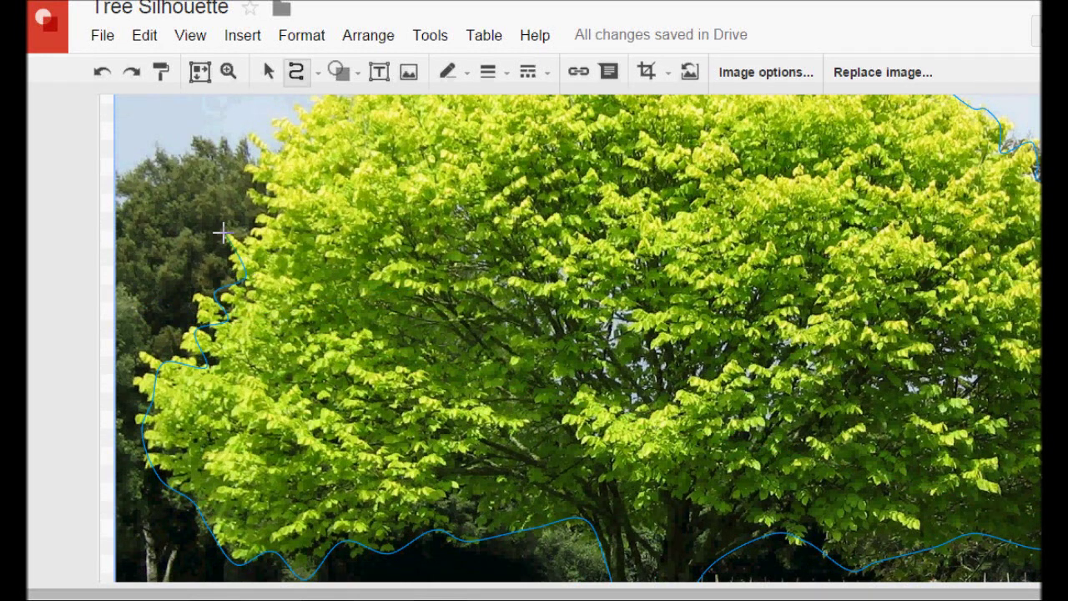
{"action": "left_click", "coordinate": [227, 232]}
{"action": "left_click", "coordinate": [275, 225]}
{"action": "left_click", "coordinate": [249, 187]}
{"action": "left_click", "coordinate": [276, 160]}
{"action": "left_click", "coordinate": [265, 127]}
Trace the remaining upper-left edge of the crown and close the curve at its starting point to form a filled shape
{"action": "scroll", "coordinate": [375, 132], "scroll_direction": "up", "scroll_amount": 3}
{"action": "left_click", "coordinate": [303, 255]}
{"action": "left_click", "coordinate": [350, 232]}
{"action": "left_click", "coordinate": [387, 228]}
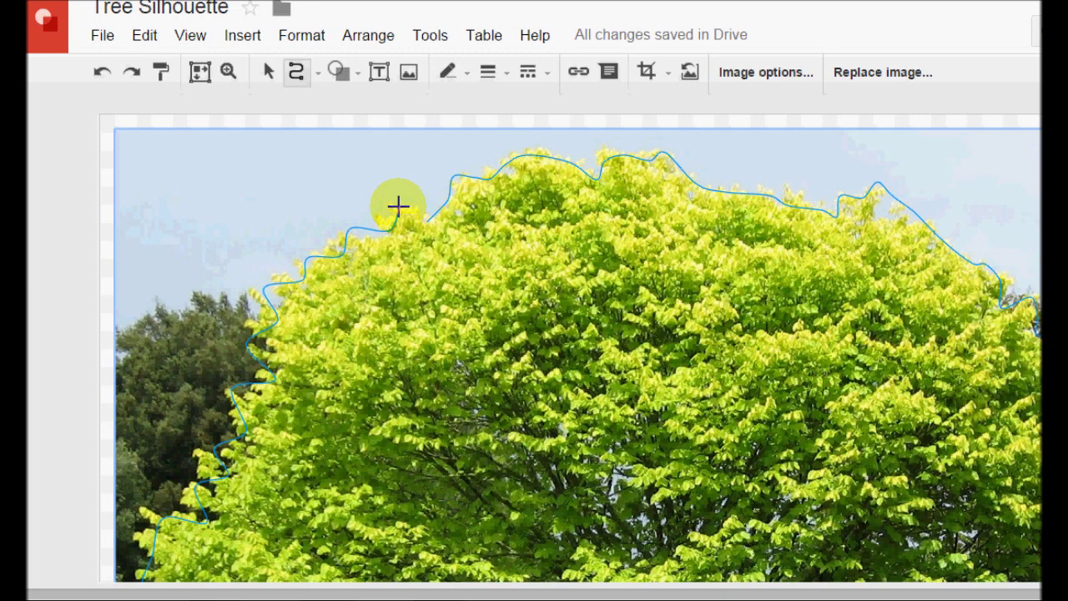
{"action": "left_click", "coordinate": [398, 207]}
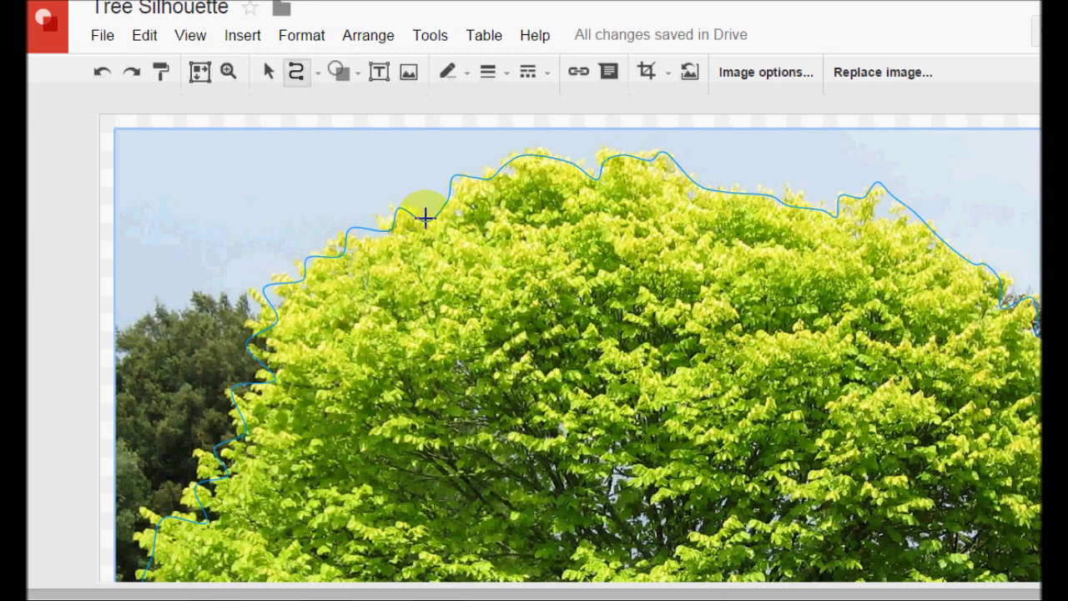
{"action": "double_click", "coordinate": [425, 217]}
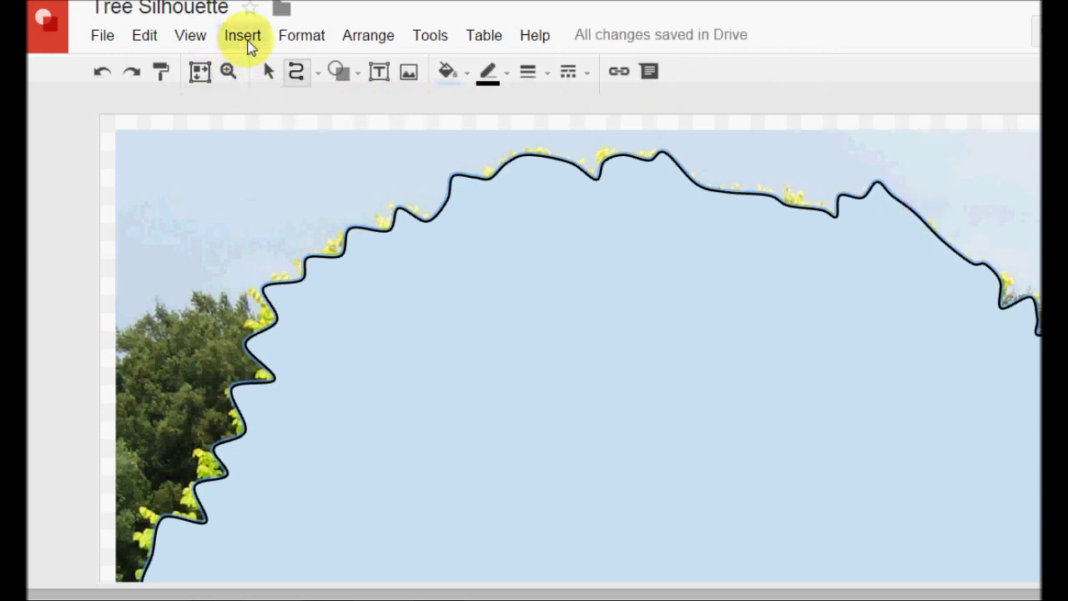
{"action": "left_click", "coordinate": [190, 35]}
{"action": "left_click", "coordinate": [205, 83]}
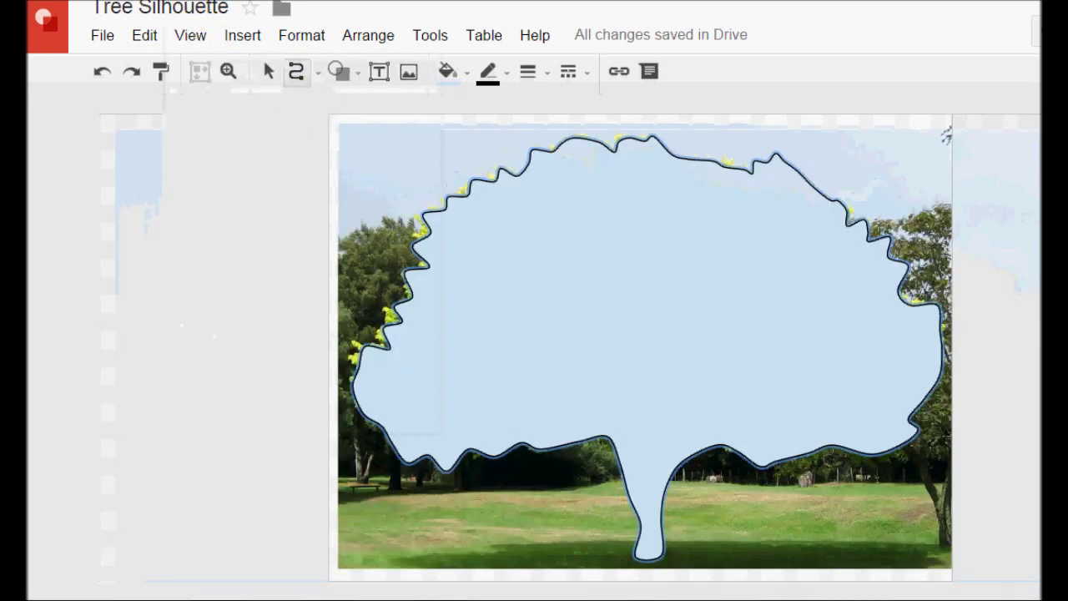
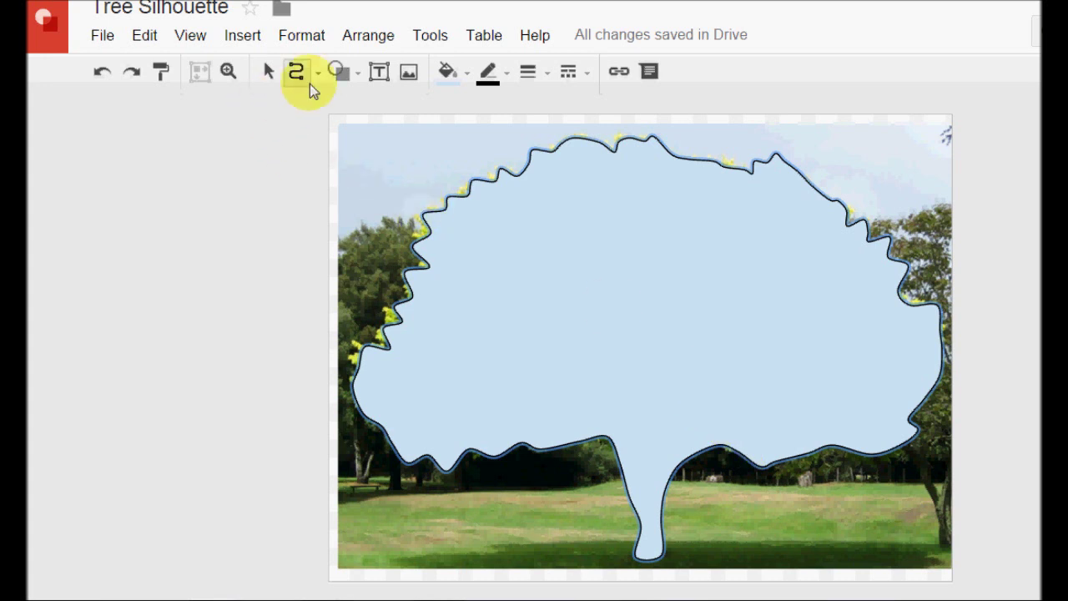
Put the tree shape into point editing and shift the point on the trunk's upper-left edge inward
{"action": "left_click", "coordinate": [295, 72]}
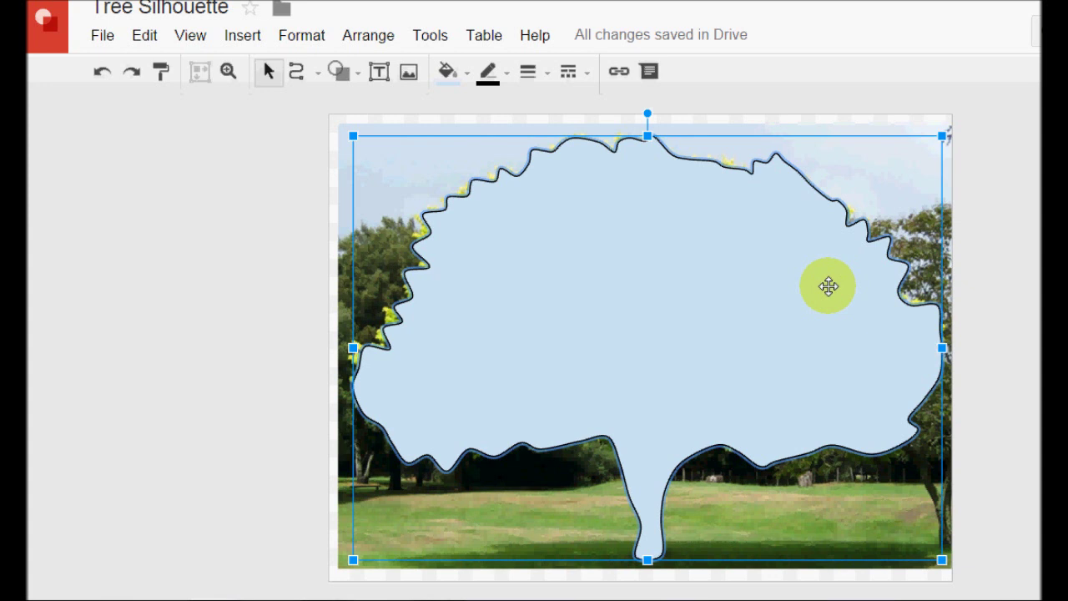
{"action": "right_click", "coordinate": [828, 286]}
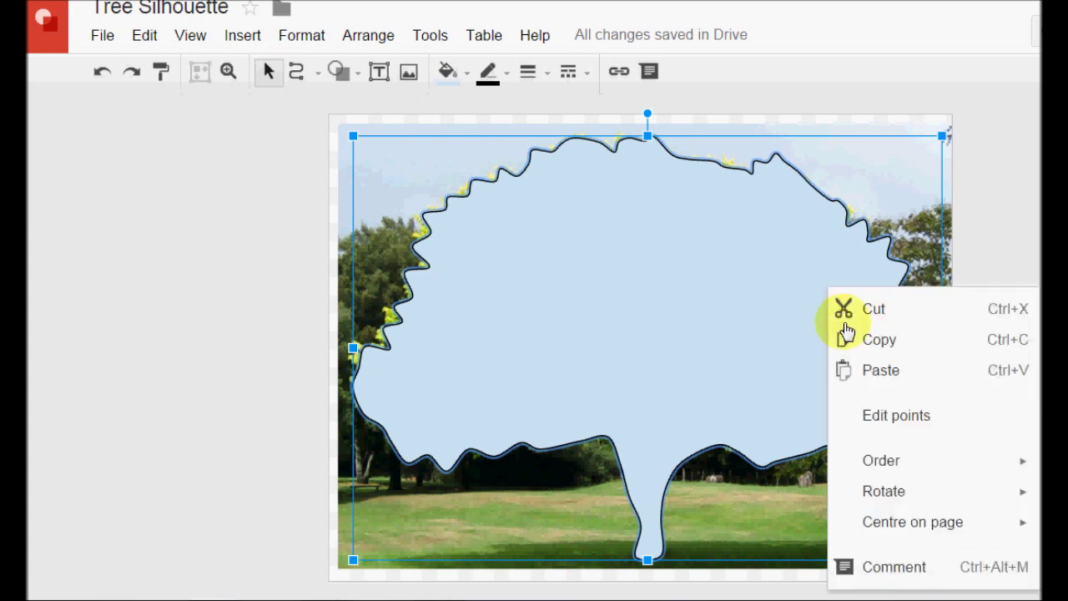
{"action": "left_click", "coordinate": [900, 416]}
{"action": "left_click_drag", "start_coordinate": [629, 510], "coordinate": [628, 456]}
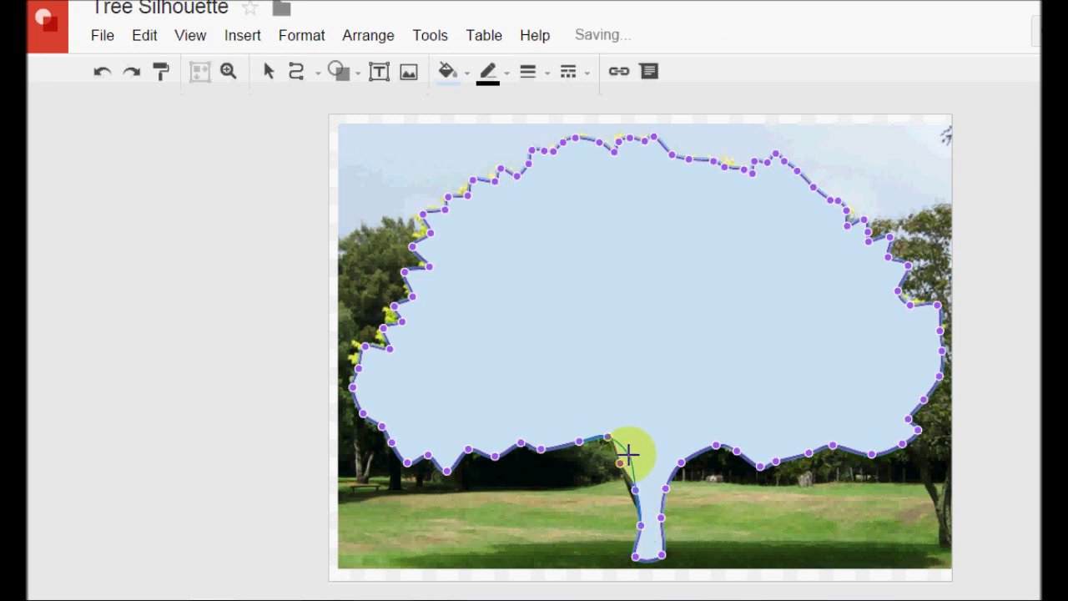
Adjust the points at the trunk's base and right edge so the base flares slightly, and finish editing the shape's points
{"action": "left_click", "coordinate": [663, 559]}
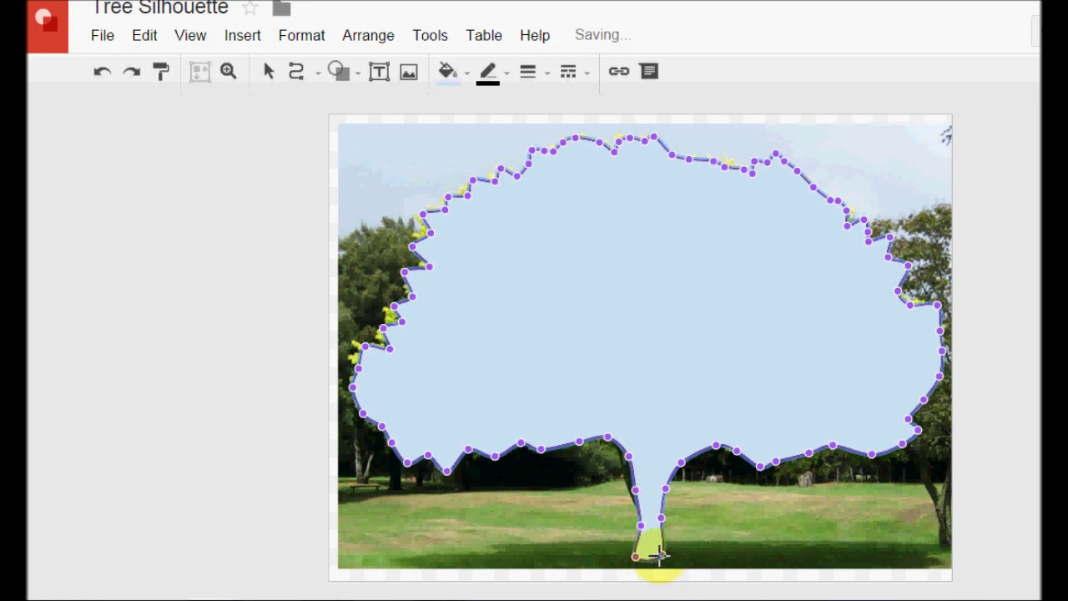
{"action": "left_click_drag", "start_coordinate": [663, 559], "coordinate": [633, 560]}
{"action": "left_click", "coordinate": [655, 516]}
{"action": "left_click_drag", "start_coordinate": [659, 519], "coordinate": [660, 518]}
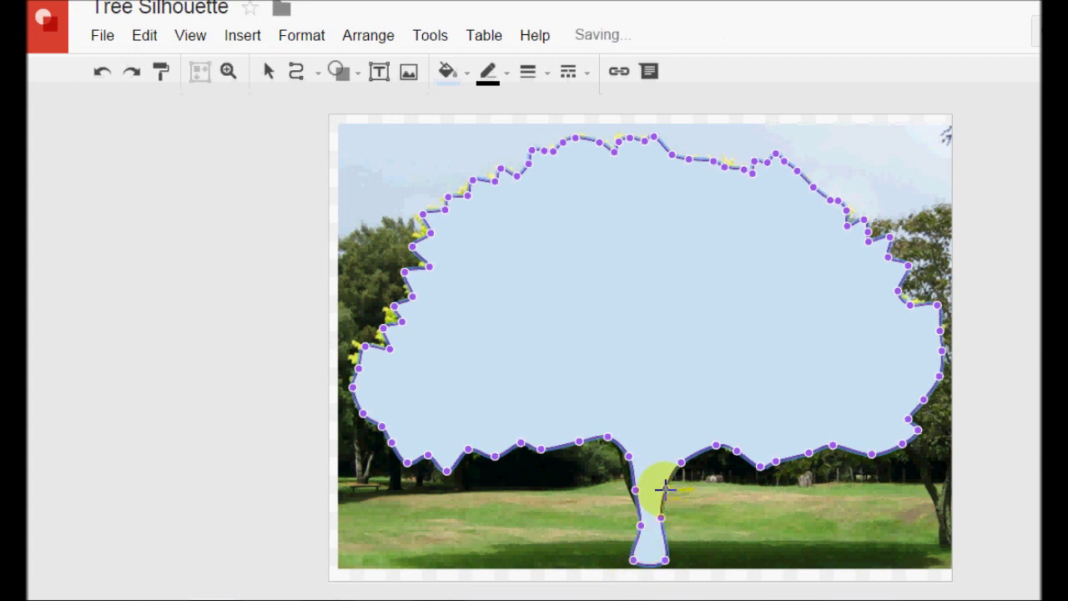
{"action": "left_click", "coordinate": [661, 481]}
{"action": "left_click_drag", "start_coordinate": [660, 480], "coordinate": [695, 466]}
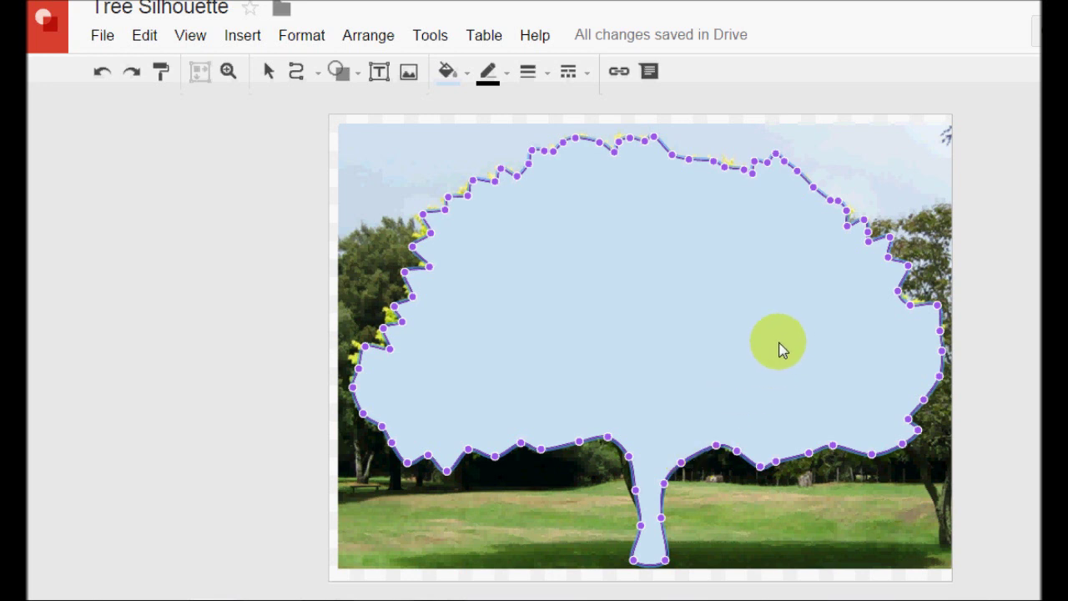
{"action": "left_click", "coordinate": [1033, 481]}
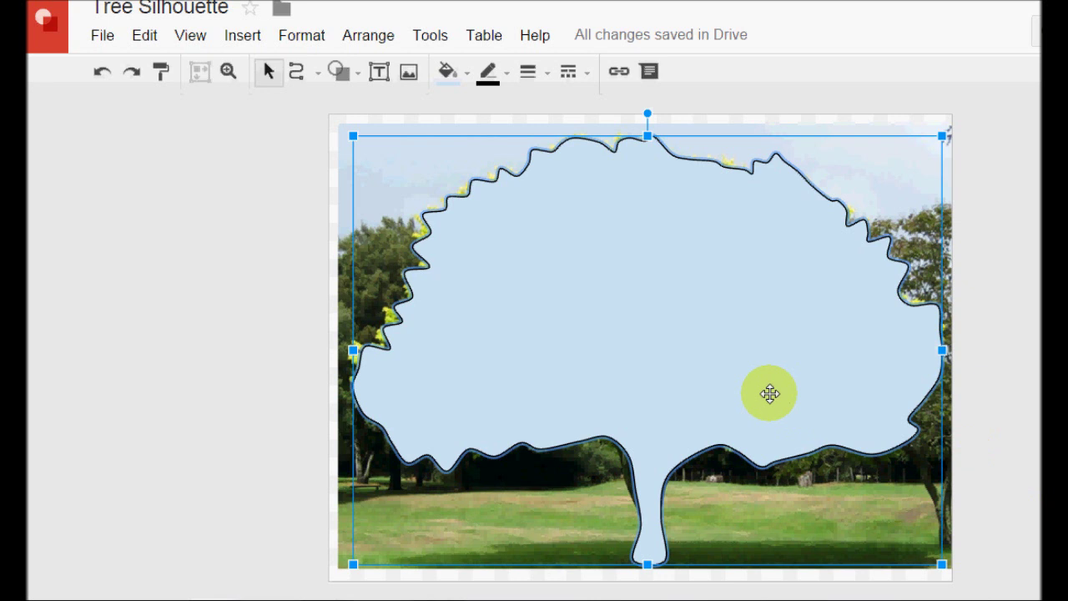
Move the tree photo off the canvas to its left and fill the traced tree shape with dark grey
{"action": "left_click", "coordinate": [346, 272]}
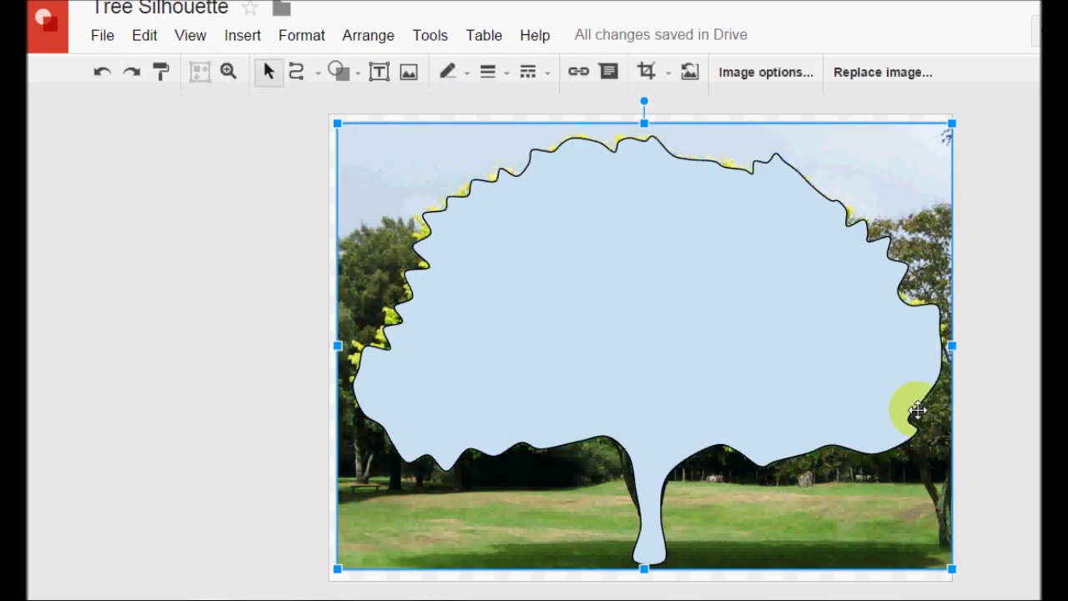
{"action": "left_click_drag", "start_coordinate": [379, 172], "coordinate": [32, 164]}
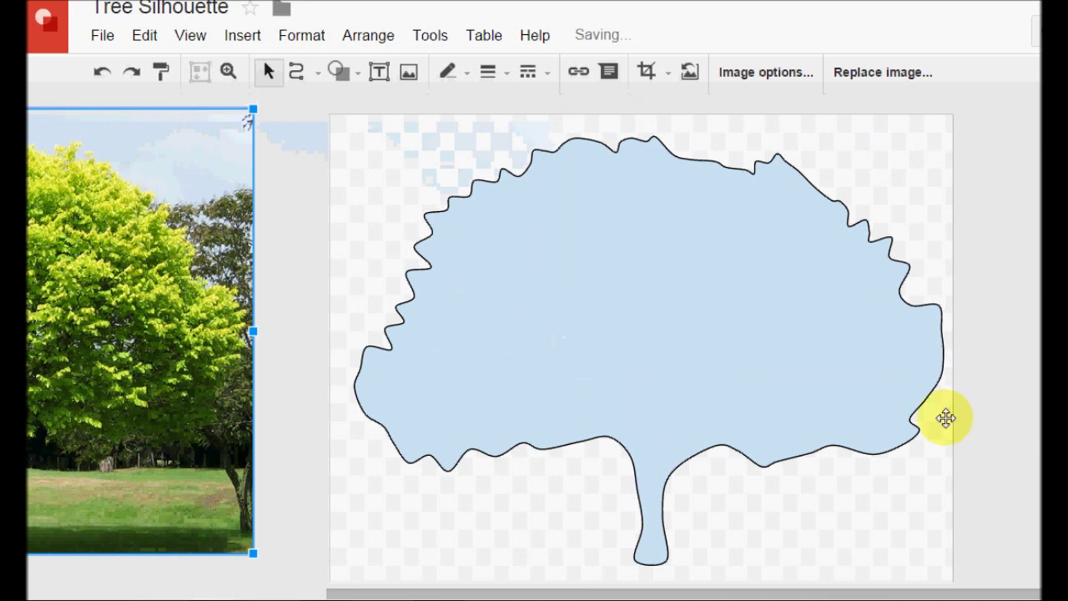
{"action": "left_click", "coordinate": [713, 383]}
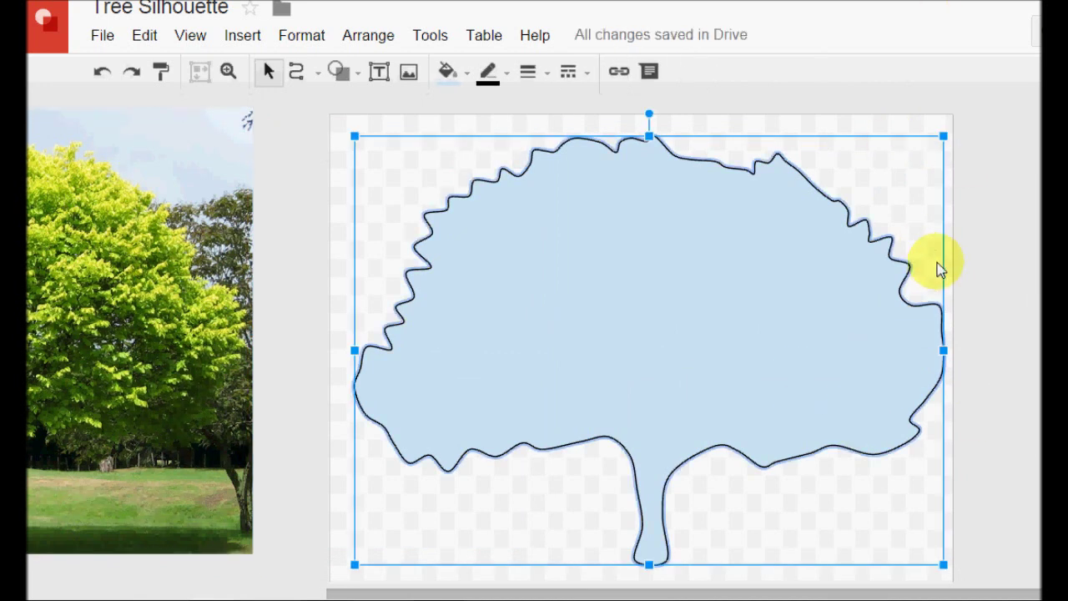
{"action": "left_click", "coordinate": [463, 84]}
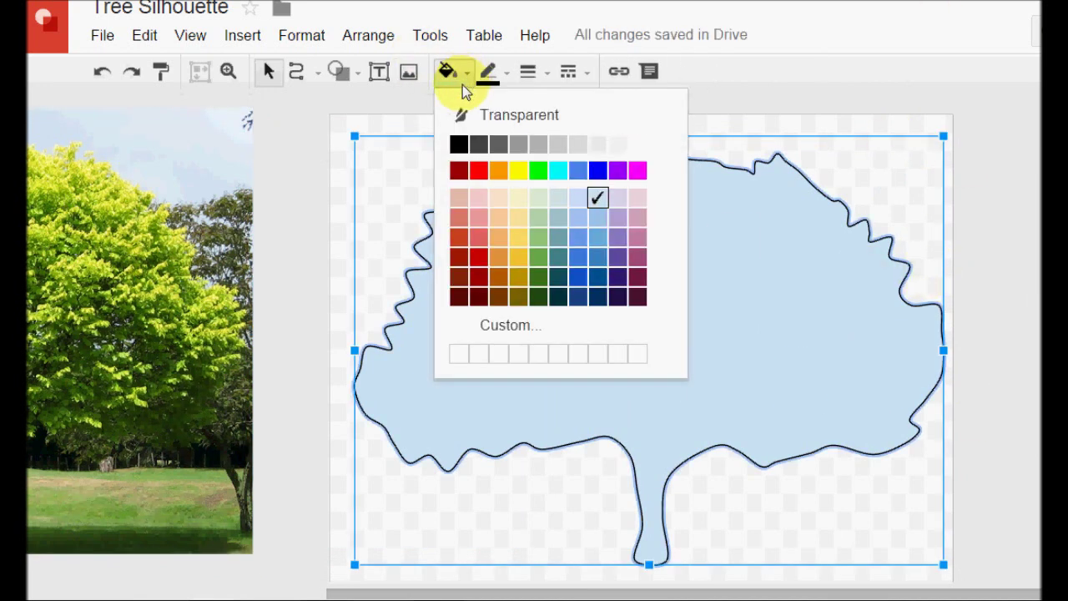
{"action": "left_click", "coordinate": [498, 146]}
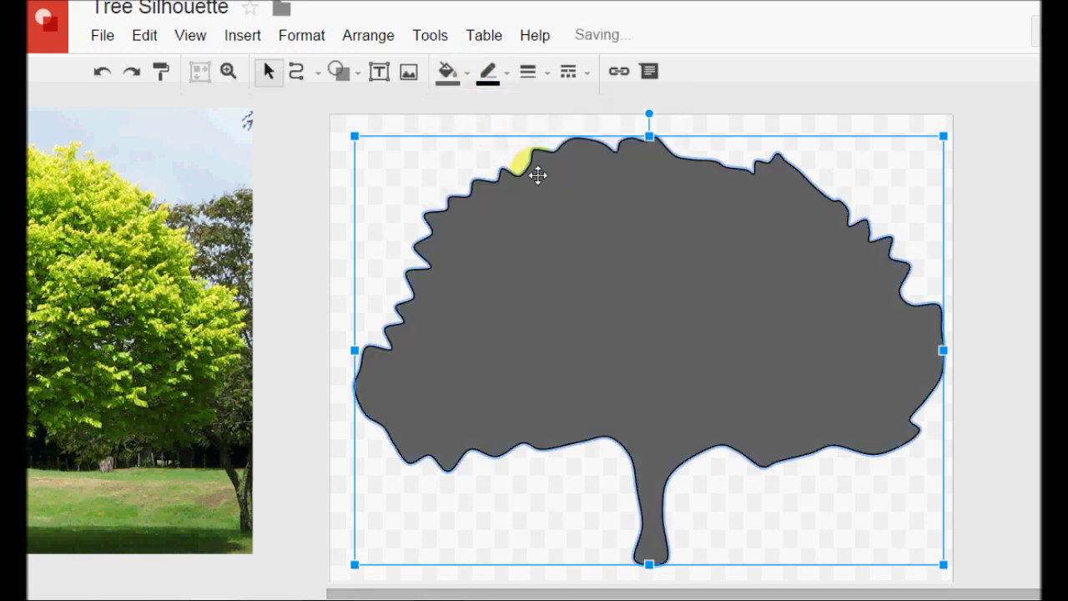
Make the tree silhouette's outline transparent
{"action": "left_click", "coordinate": [509, 75]}
{"action": "left_click", "coordinate": [500, 113]}
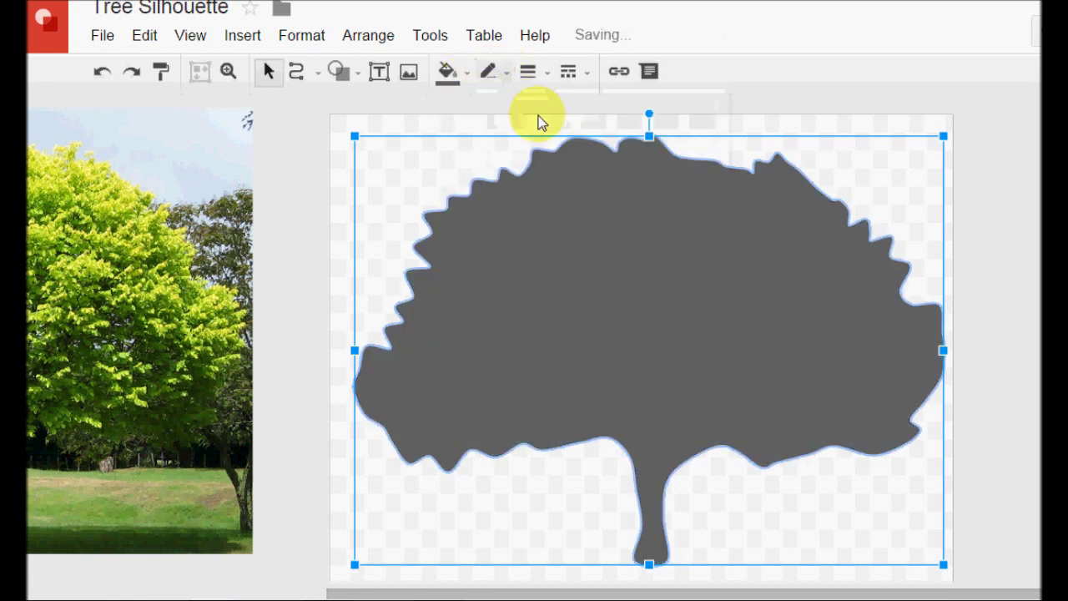
{"action": "key", "text": "Escape"}
{"action": "left_click", "coordinate": [600, 291]}
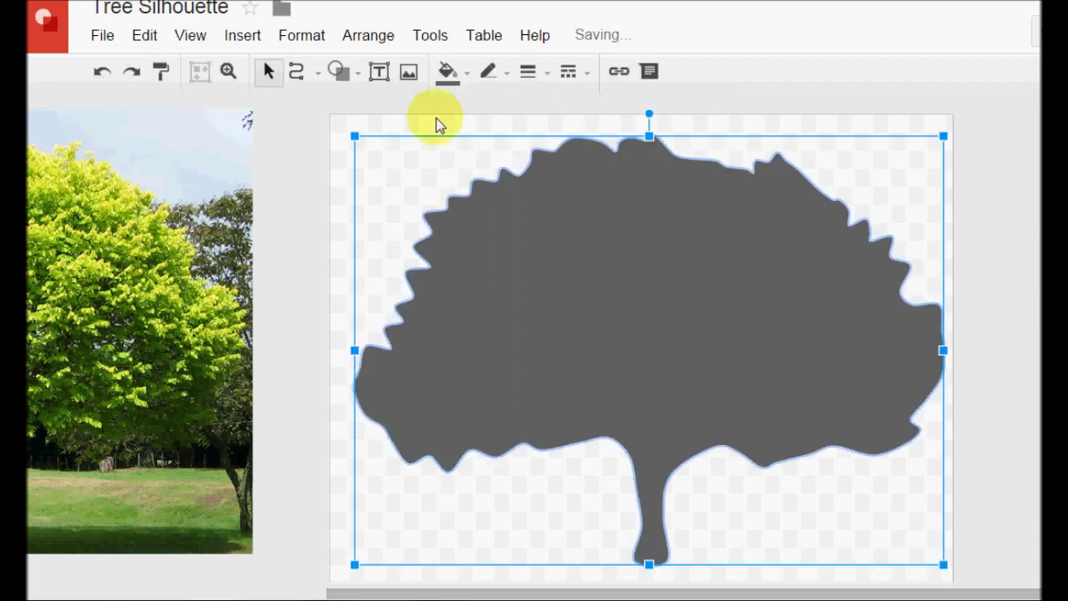
{"action": "left_click", "coordinate": [294, 37]}
{"action": "mouse_move", "coordinate": [348, 42]}
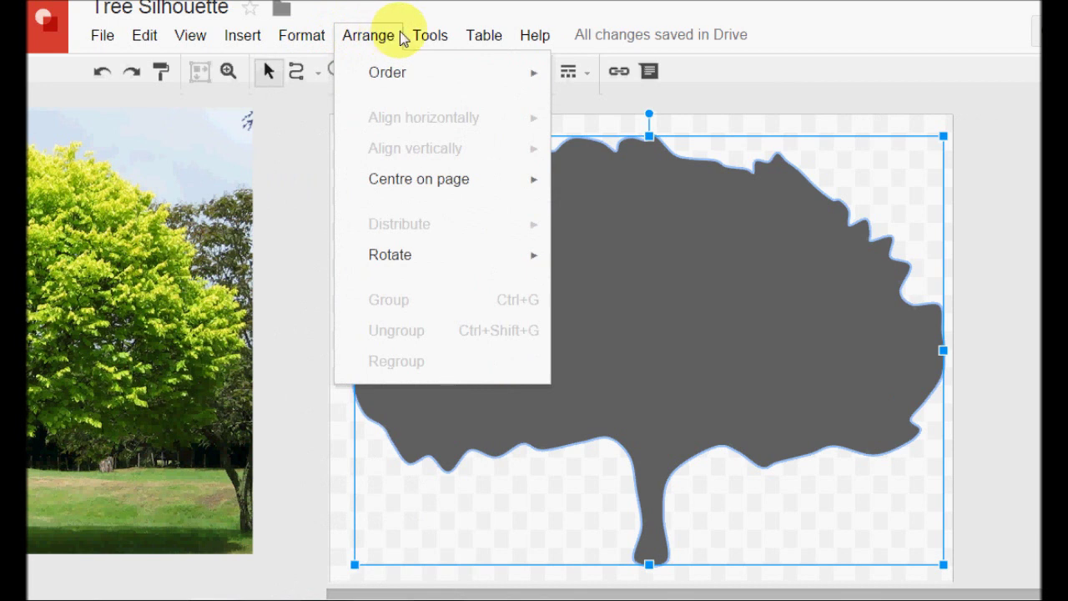
{"action": "mouse_move", "coordinate": [415, 40]}
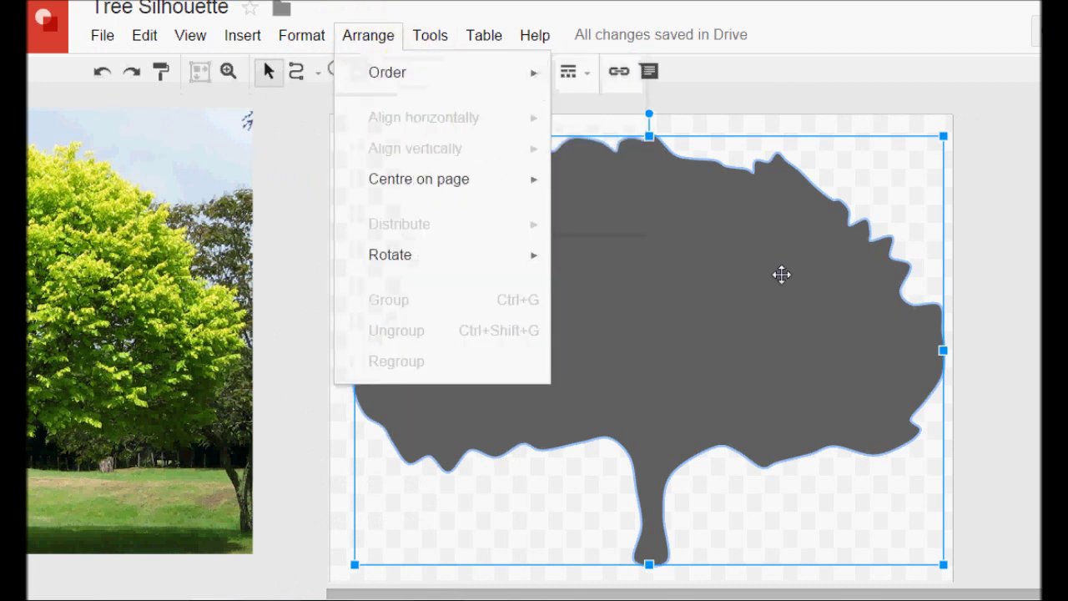
{"action": "left_click", "coordinate": [779, 384]}
{"action": "left_click", "coordinate": [784, 393]}
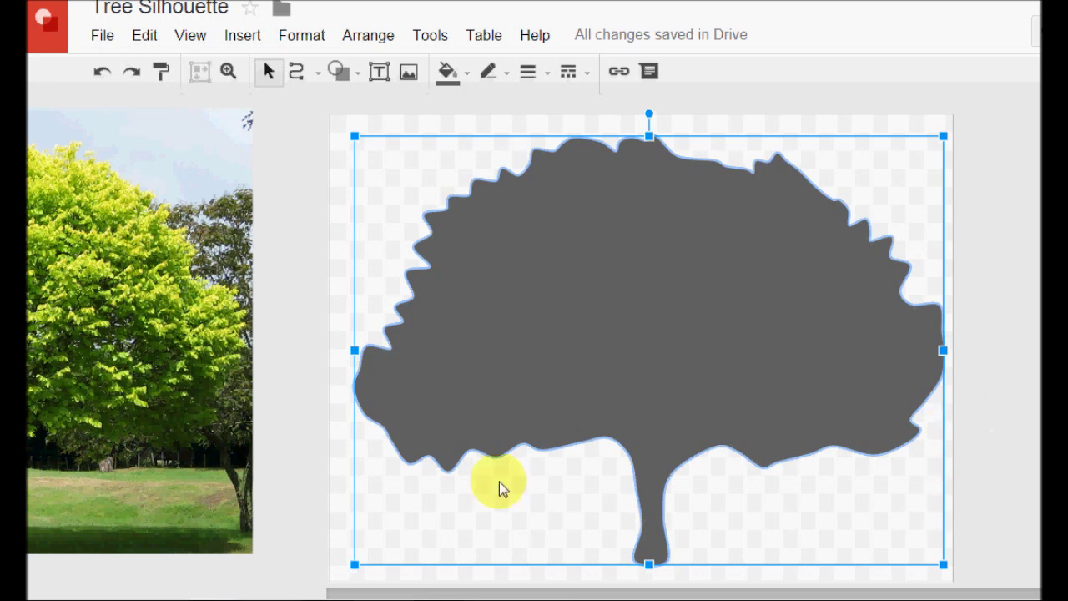
Place the tree photo over the silhouette and bring it to the front
{"action": "left_click", "coordinate": [225, 327]}
{"action": "left_click_drag", "start_coordinate": [225, 327], "coordinate": [1004, 318]}
{"action": "right_click", "coordinate": [1028, 290]}
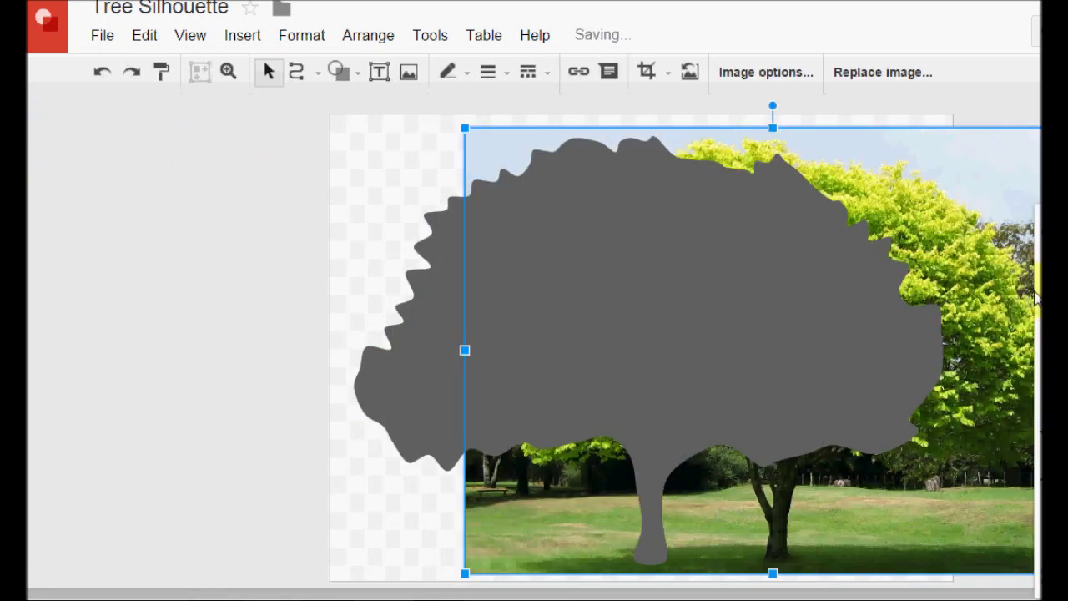
{"action": "mouse_move", "coordinate": [1038, 402]}
{"action": "mouse_move", "coordinate": [1038, 329]}
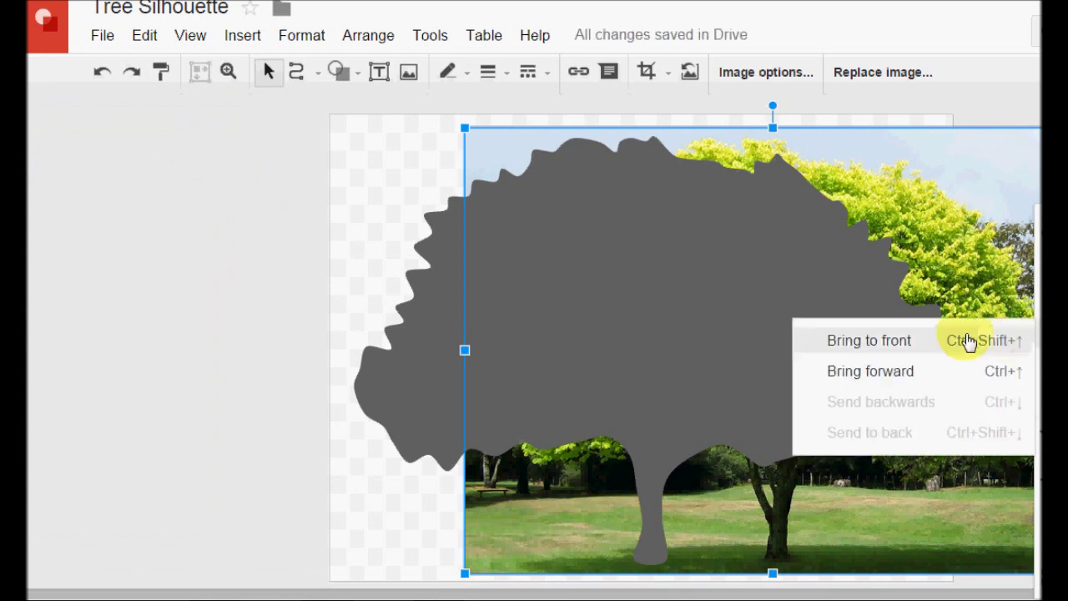
{"action": "left_click", "coordinate": [889, 342]}
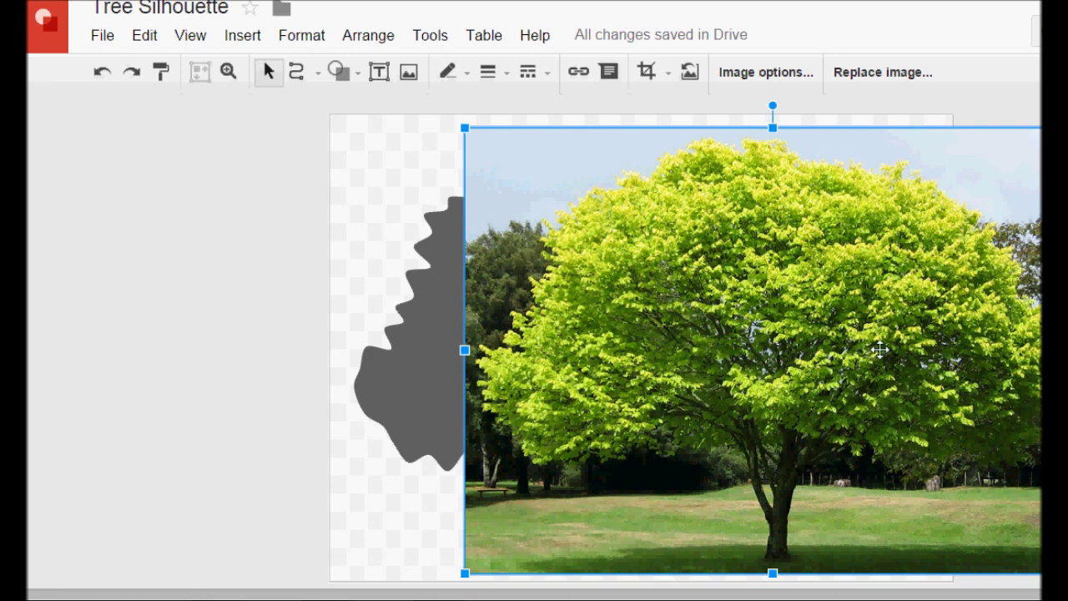
Move the tree photo back off the canvas to its left and copy the grey silhouette
{"action": "left_click_drag", "start_coordinate": [880, 349], "coordinate": [83, 346]}
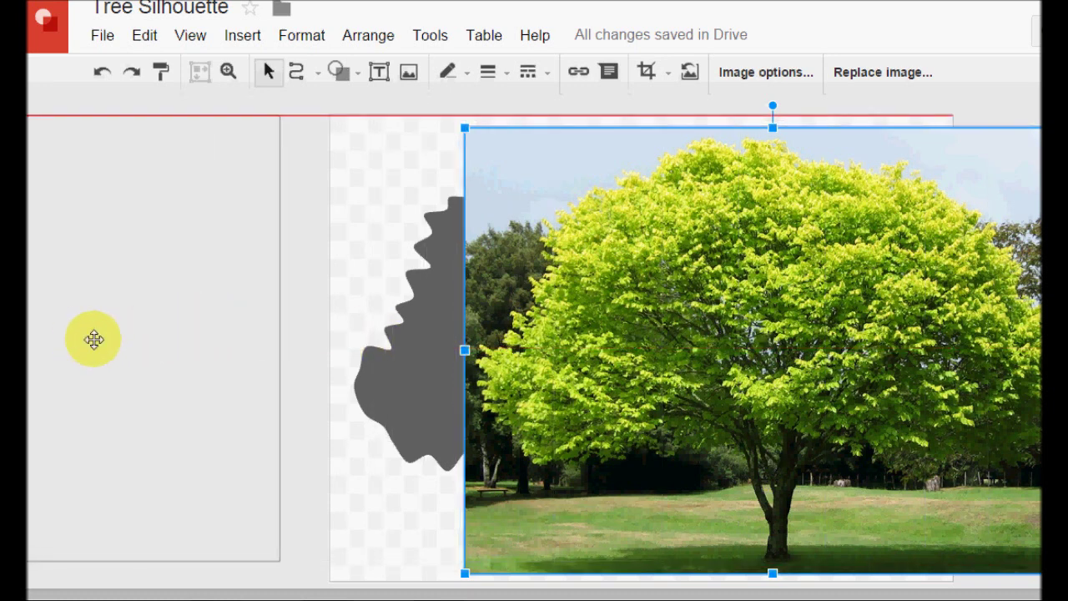
{"action": "left_click", "coordinate": [759, 330]}
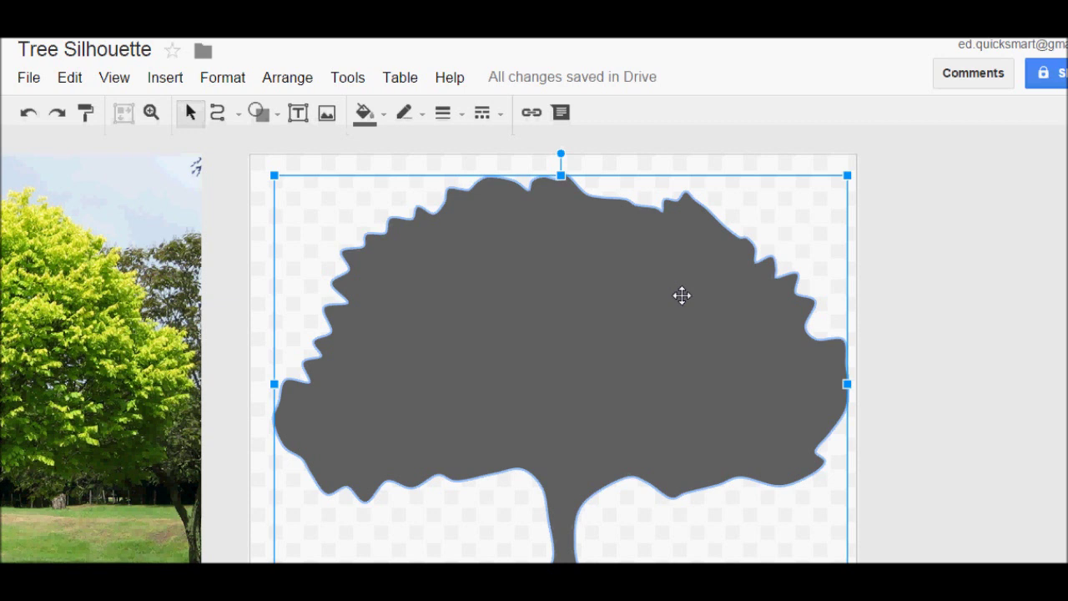
{"action": "right_click", "coordinate": [682, 296]}
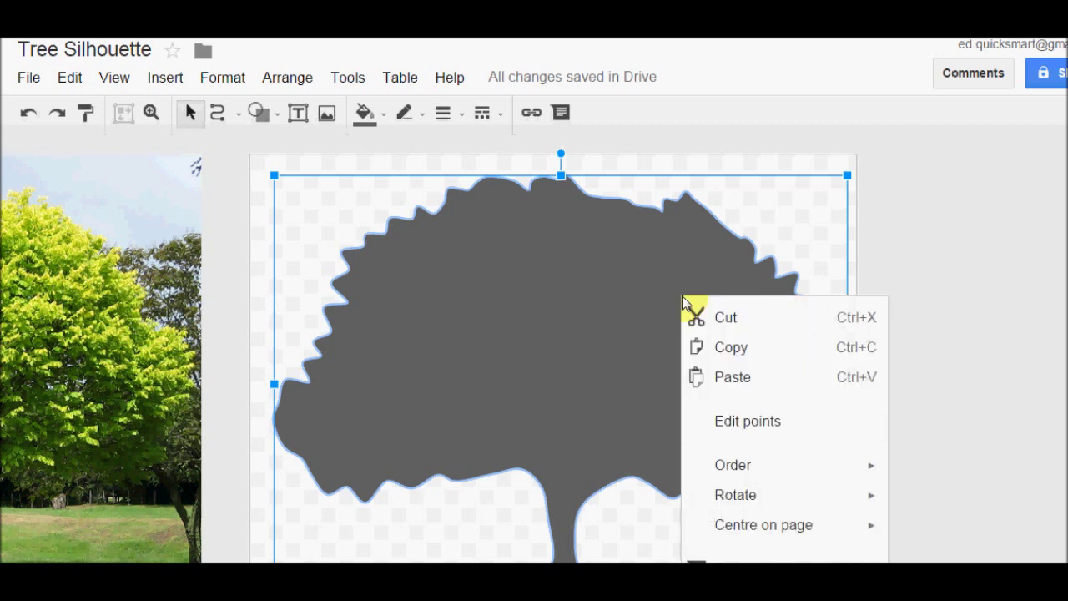
{"action": "left_click", "coordinate": [727, 349]}
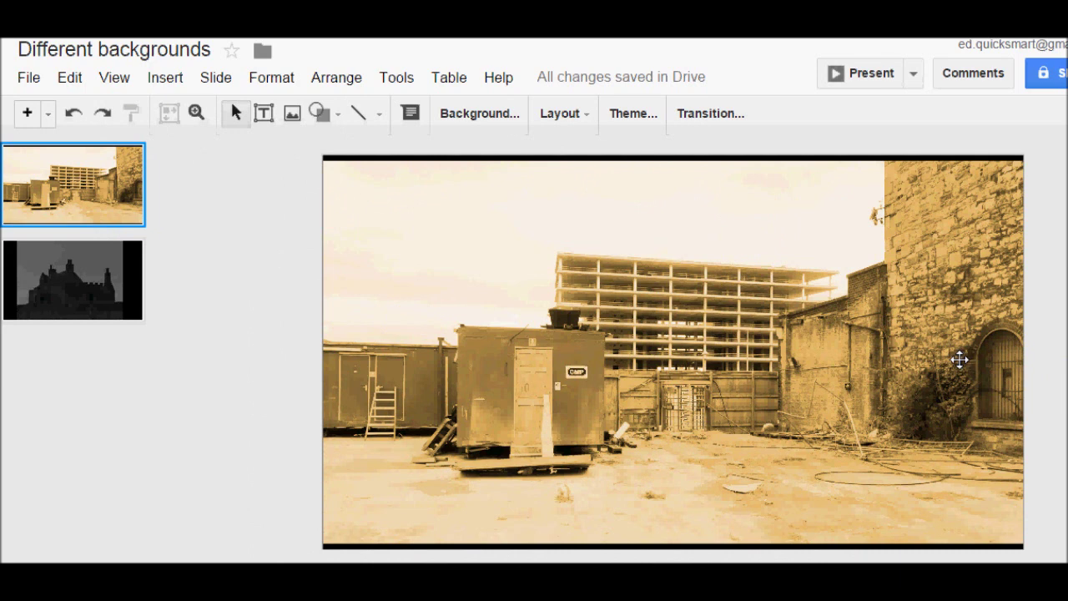
Paste the silhouette onto the first slide of the Different backgrounds presentation and shrink it to fit within the slide
{"action": "right_click", "coordinate": [300, 372]}
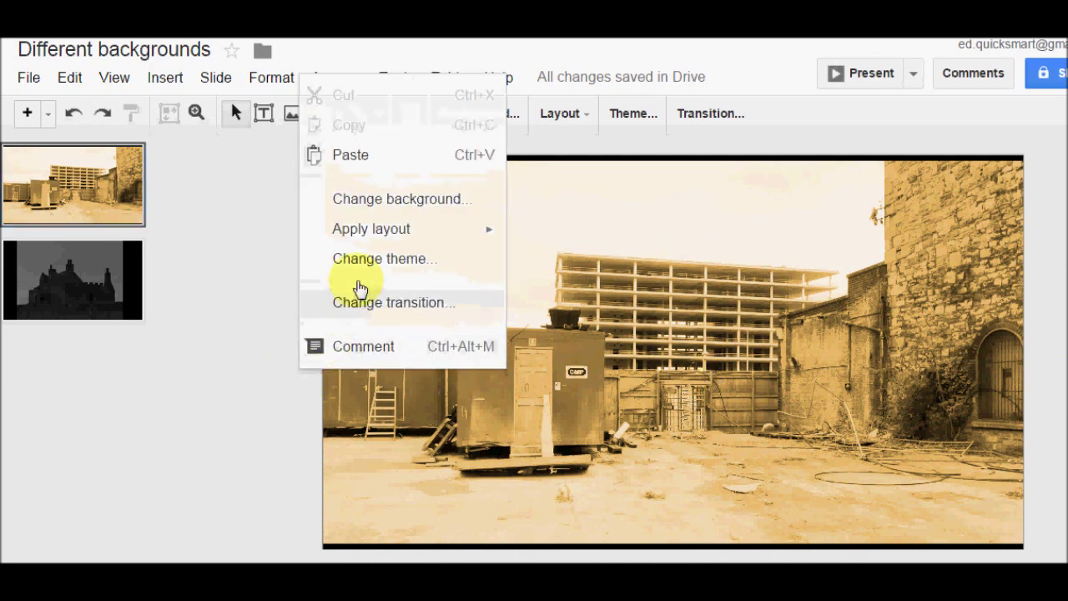
{"action": "left_click", "coordinate": [363, 169]}
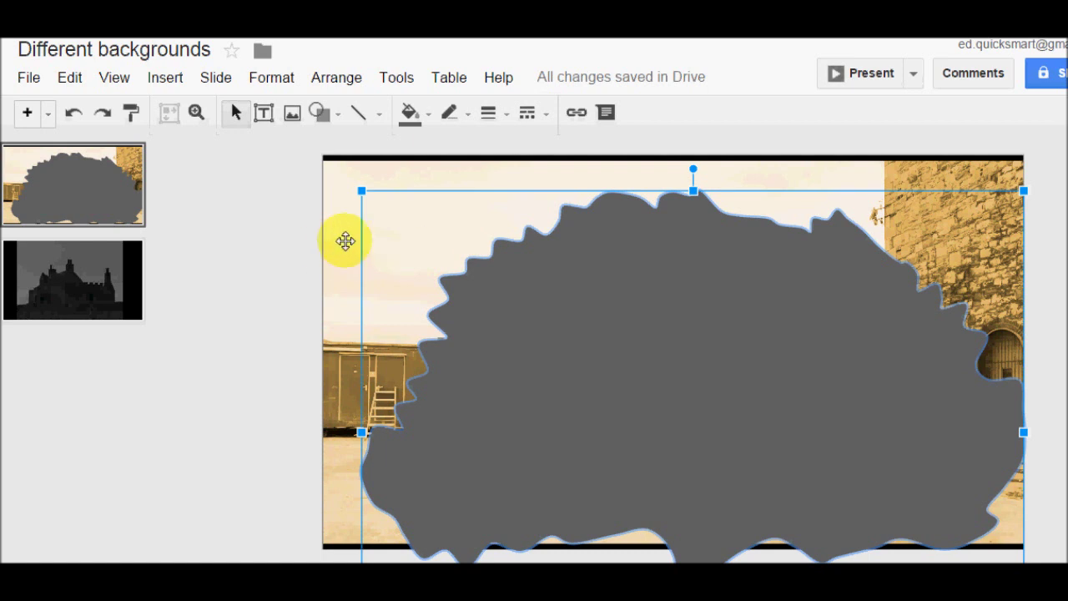
{"action": "left_click_drag", "start_coordinate": [364, 193], "coordinate": [547, 357]}
{"action": "left_click_drag", "start_coordinate": [770, 455], "coordinate": [680, 337]}
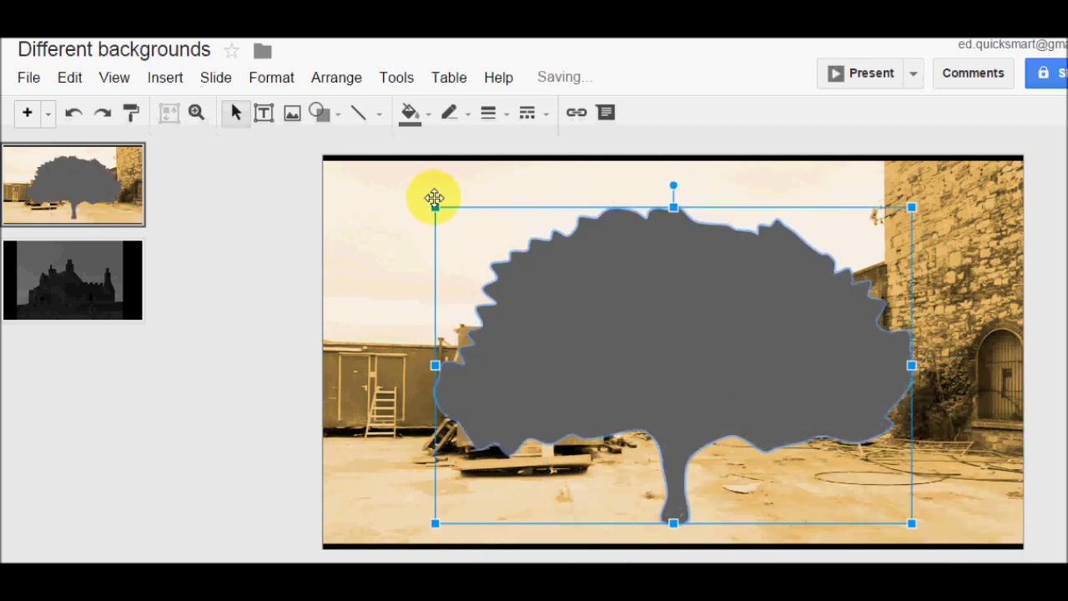
Resize and reposition the tree so it stands on the ground in front of the unfinished building, overlapping the stone wall's edge
{"action": "left_click_drag", "start_coordinate": [512, 263], "coordinate": [562, 290]}
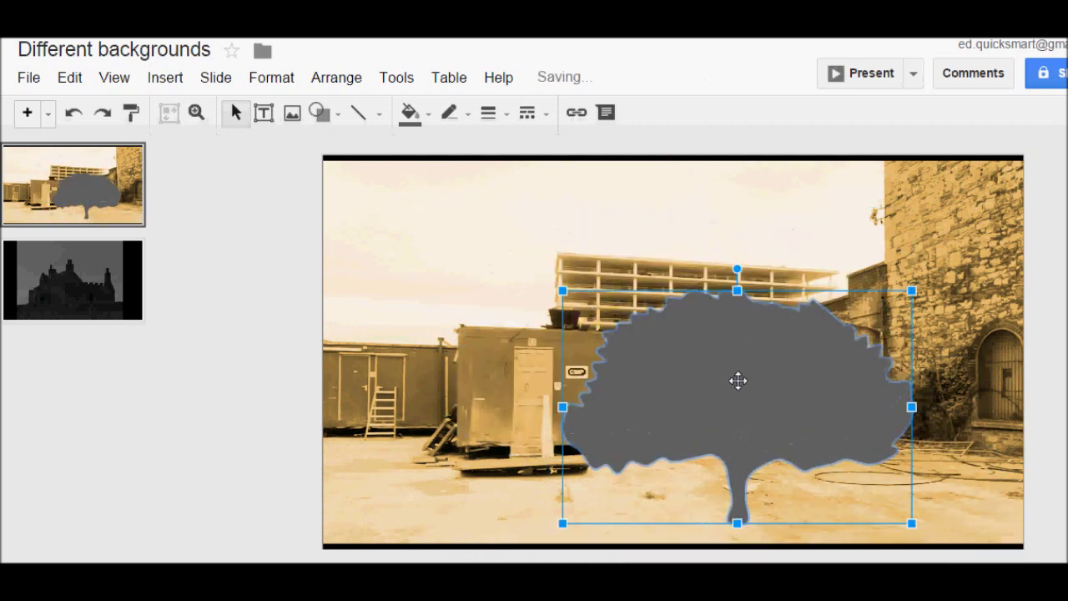
{"action": "left_click_drag", "start_coordinate": [713, 373], "coordinate": [682, 383]}
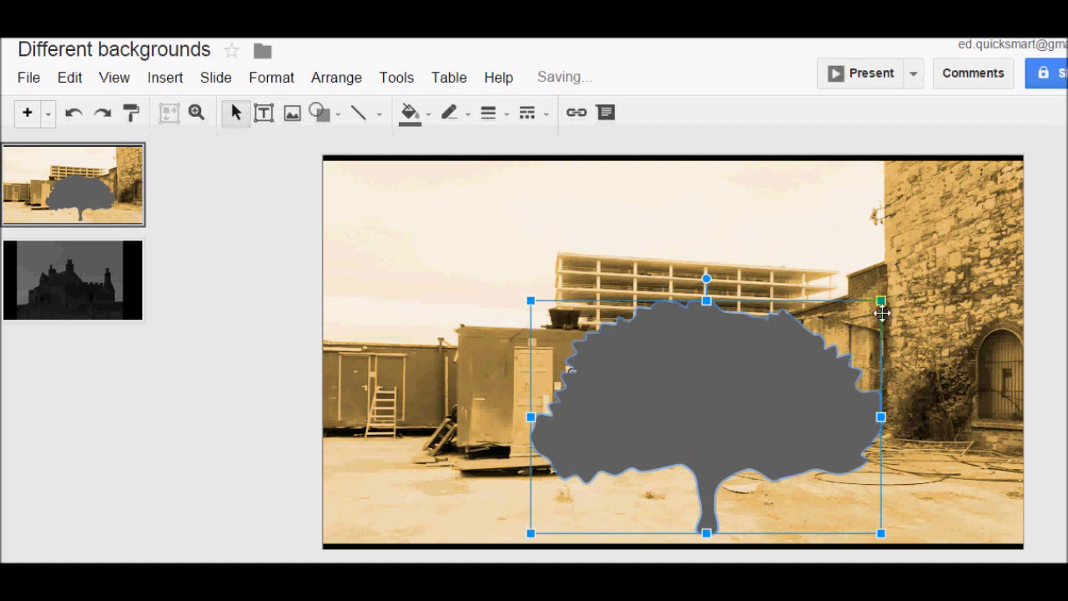
{"action": "left_click_drag", "start_coordinate": [901, 284], "coordinate": [951, 249]}
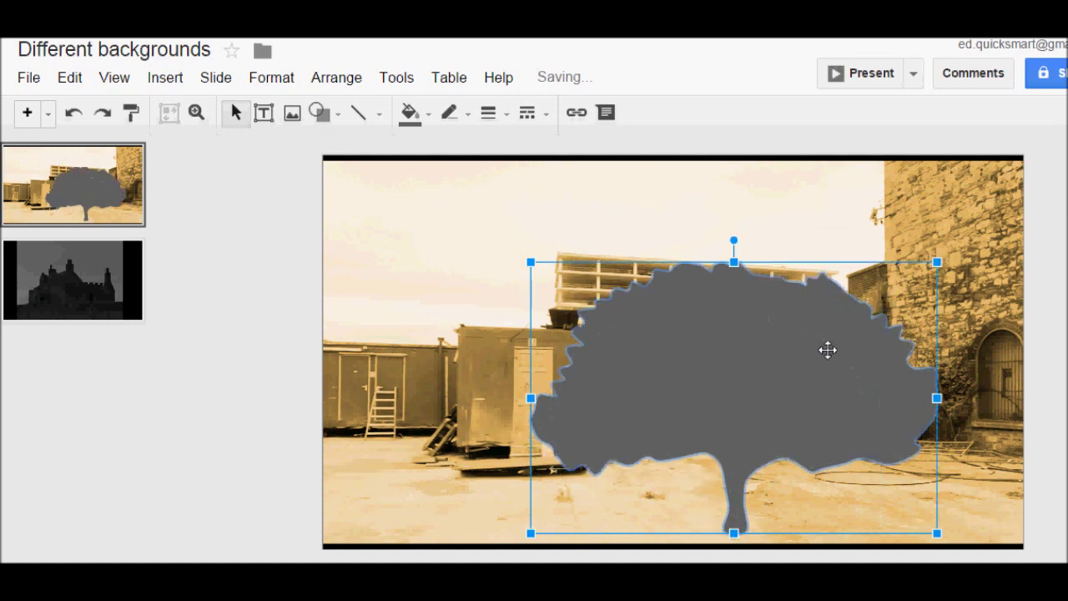
Fill the tree with the theme's green, make the fill partly transparent, and shift the tree right across the stone wall's arched window
{"action": "left_click", "coordinate": [412, 112]}
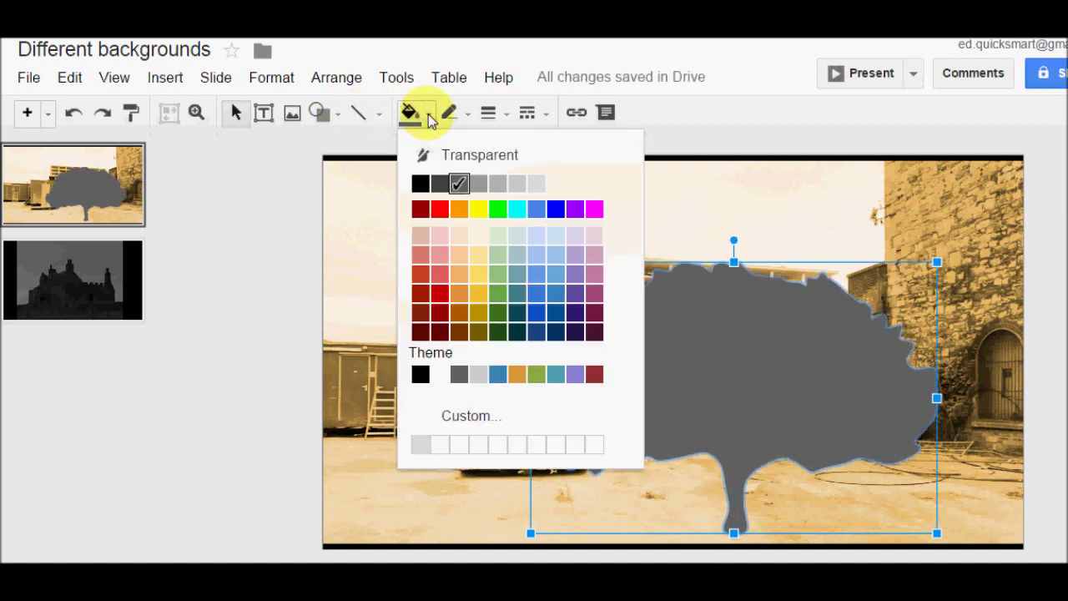
{"action": "left_click", "coordinate": [538, 374]}
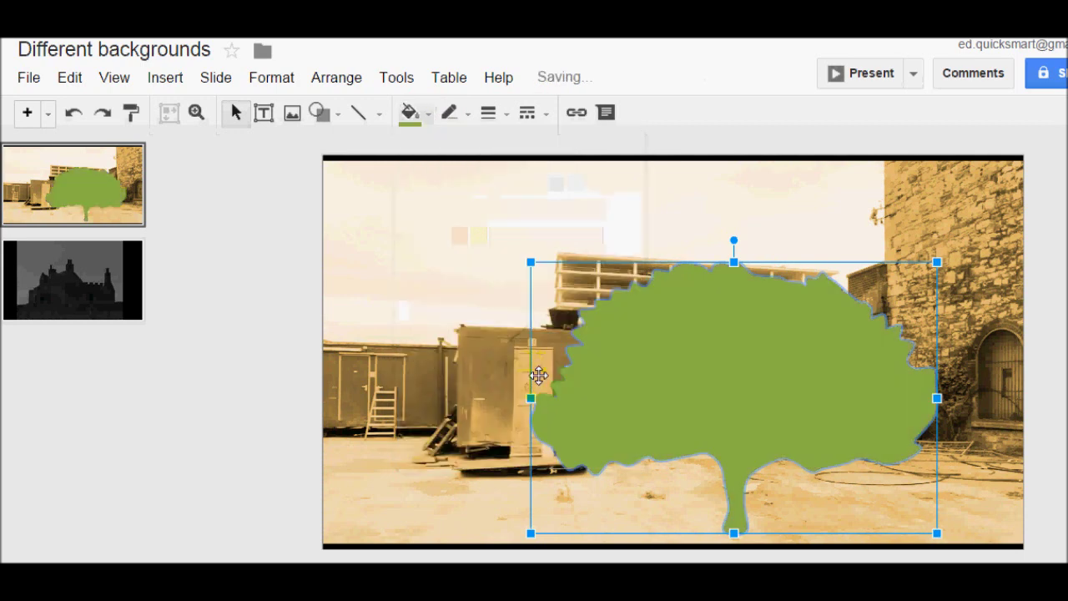
{"action": "left_click", "coordinate": [410, 114]}
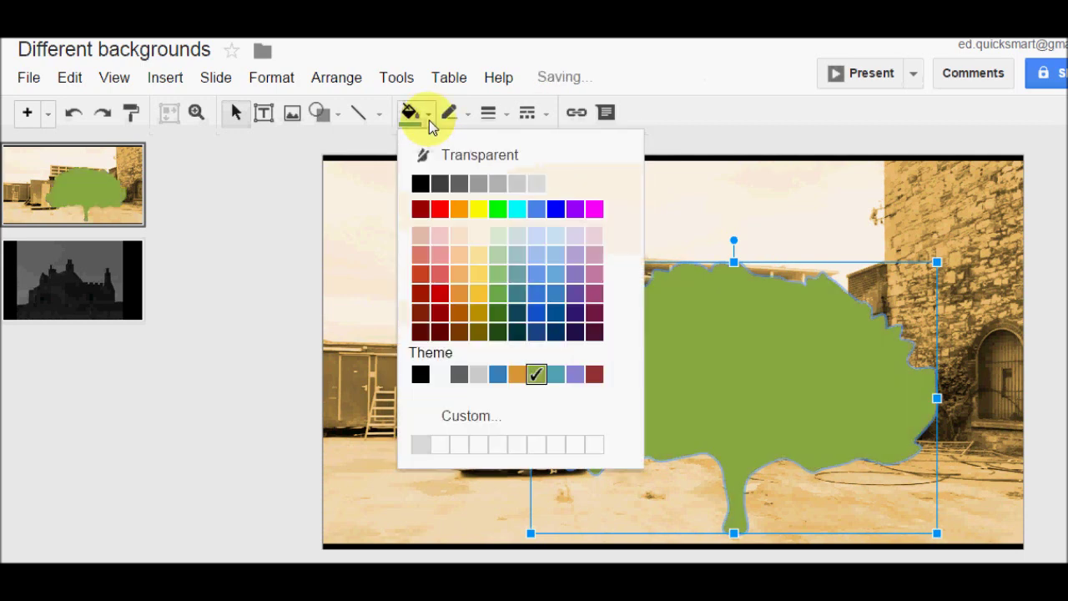
{"action": "left_click", "coordinate": [482, 421]}
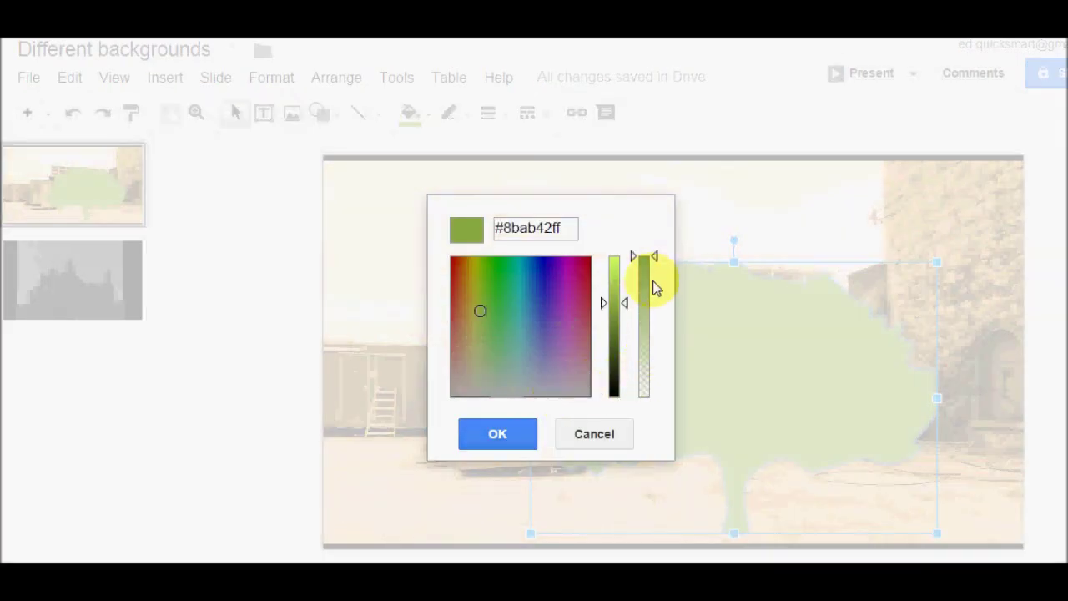
{"action": "left_click_drag", "start_coordinate": [655, 257], "coordinate": [654, 290]}
{"action": "left_click", "coordinate": [510, 440]}
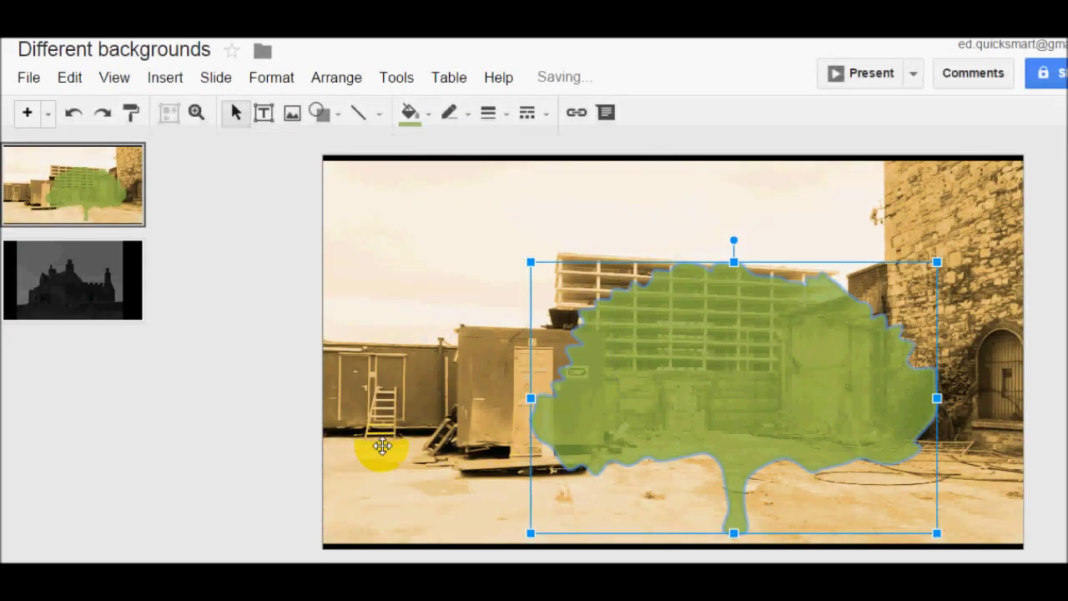
{"action": "left_click_drag", "start_coordinate": [756, 394], "coordinate": [826, 398]}
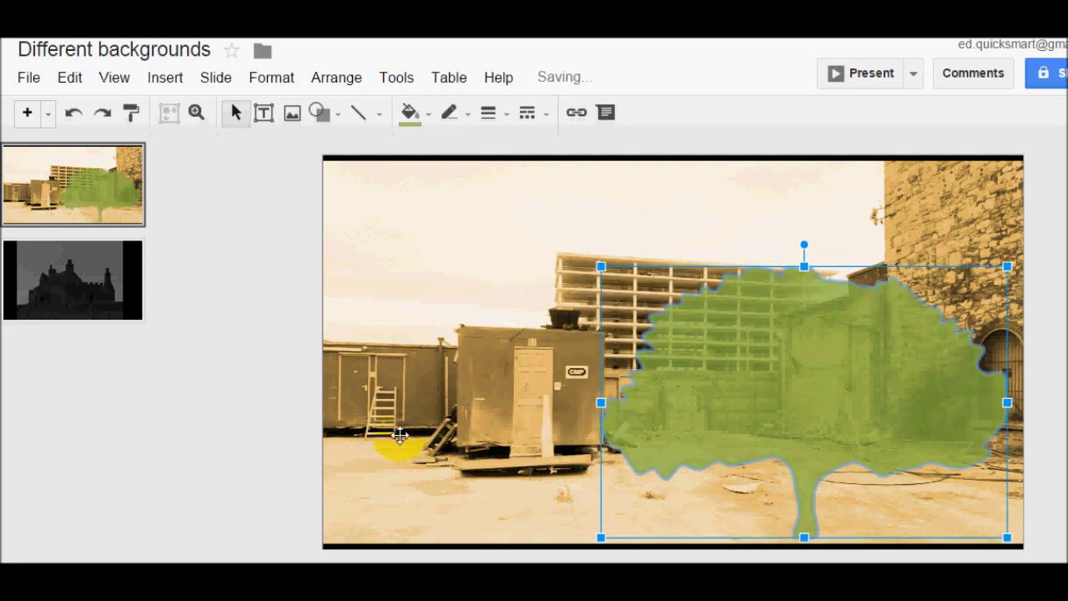
{"action": "left_click", "coordinate": [293, 371]}
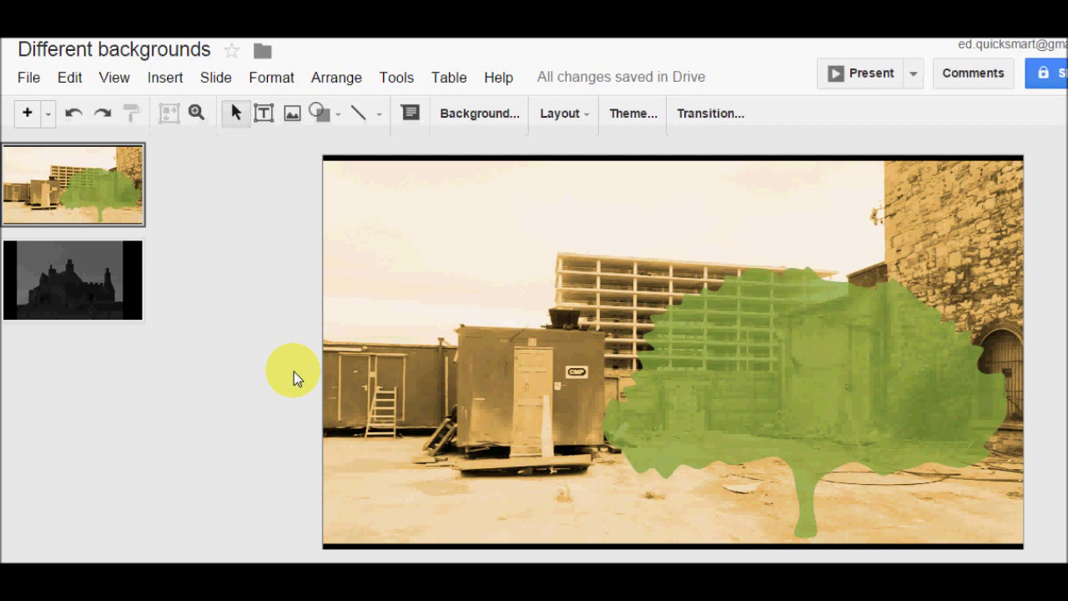
Paste the grey tree silhouette onto the second slide, shrink it, and stand its trunk on the slide's bottom edge over the house's right half
{"action": "left_click", "coordinate": [85, 271]}
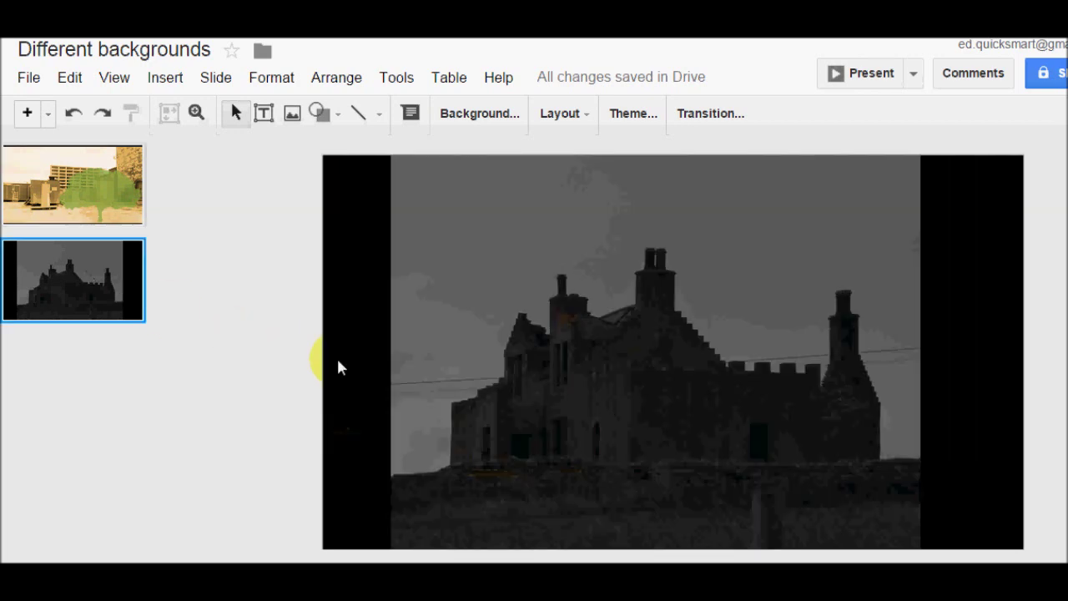
{"action": "key", "text": "ctrl+v"}
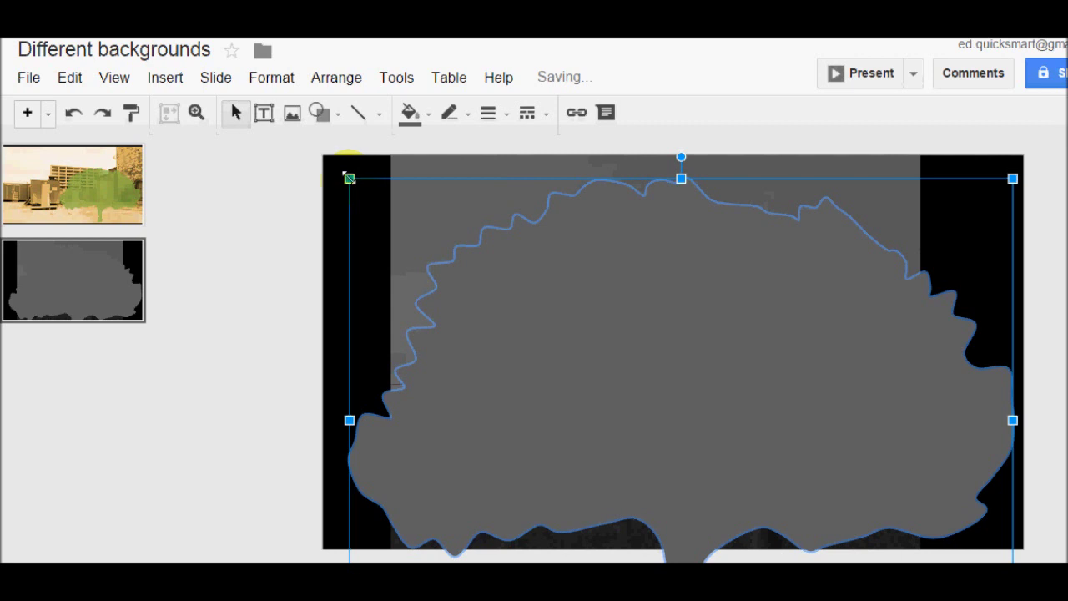
{"action": "left_click_drag", "start_coordinate": [349, 178], "coordinate": [615, 347]}
{"action": "left_click_drag", "start_coordinate": [798, 473], "coordinate": [747, 360]}
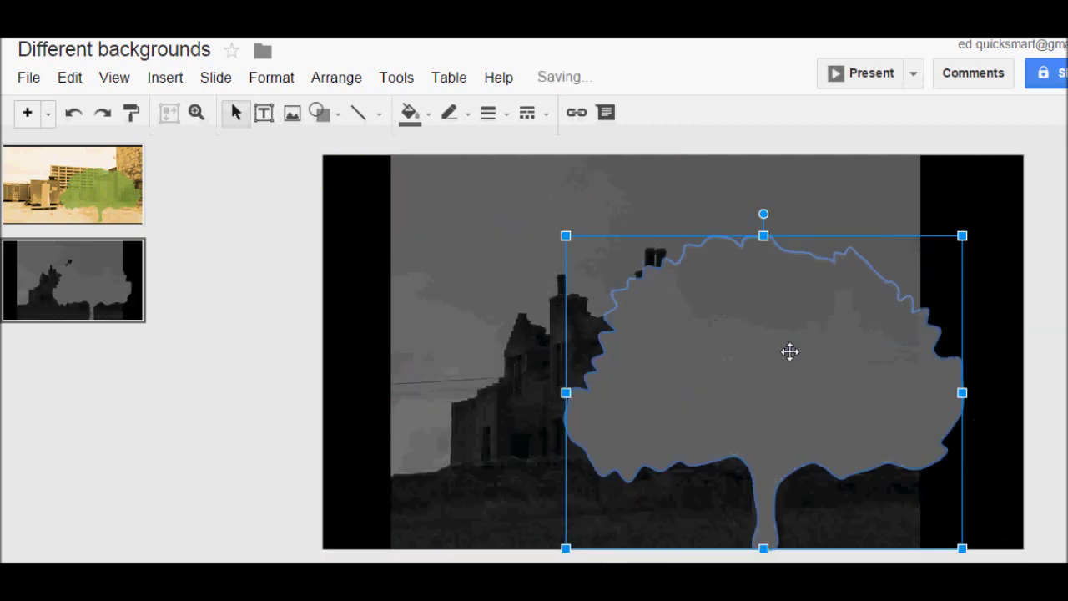
Edit the grey tree's outline points to raise and smooth the lower edge of the foliage left of the trunk
{"action": "right_click", "coordinate": [845, 345]}
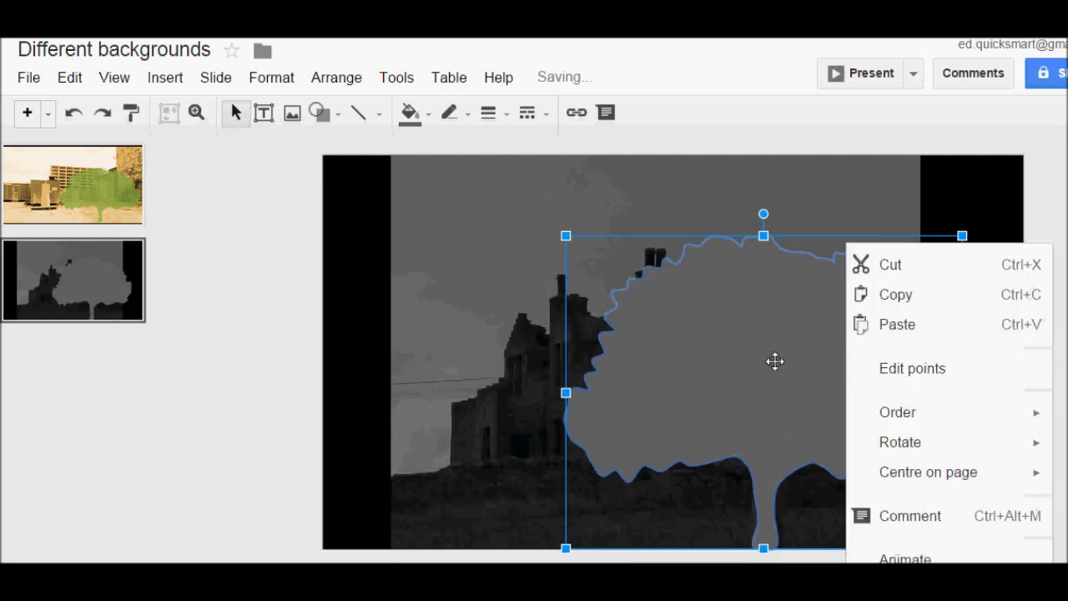
{"action": "left_click", "coordinate": [900, 373]}
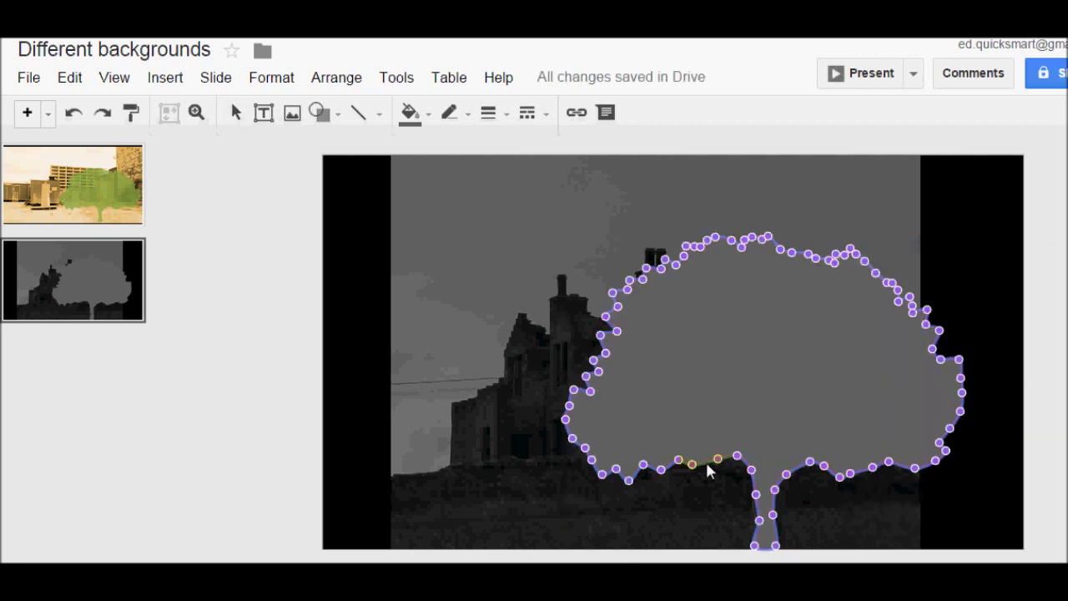
{"action": "left_click_drag", "start_coordinate": [697, 451], "coordinate": [700, 449]}
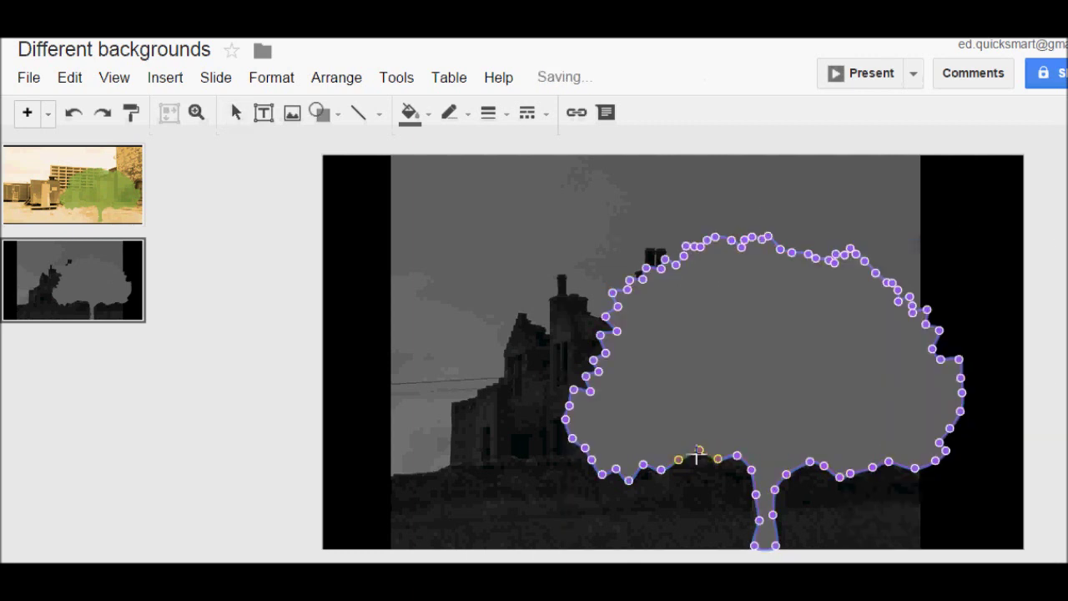
{"action": "left_click_drag", "start_coordinate": [629, 481], "coordinate": [617, 460]}
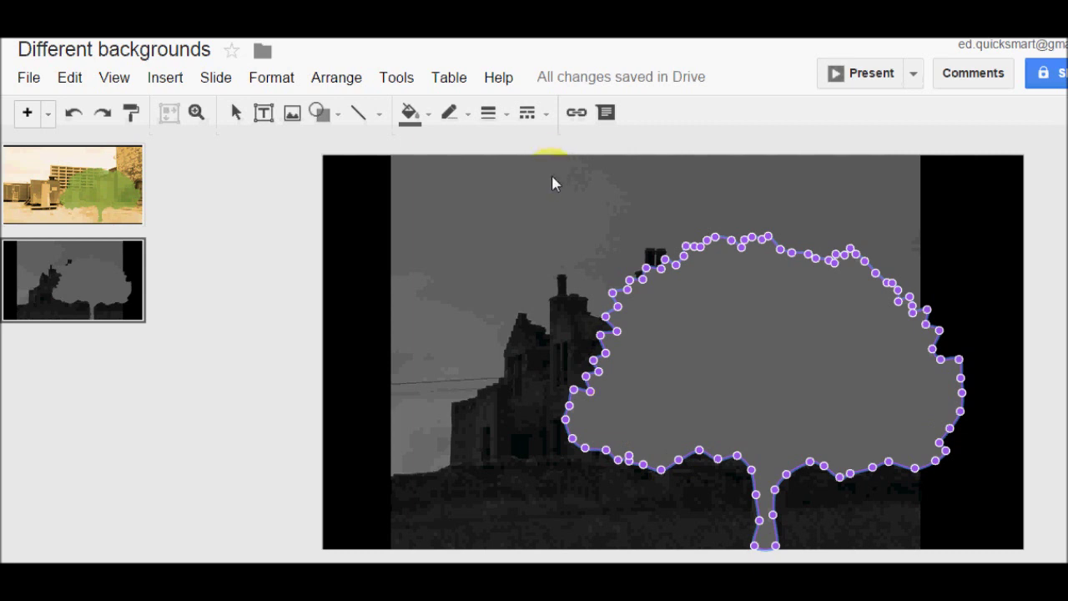
{"action": "left_click", "coordinate": [1018, 424]}
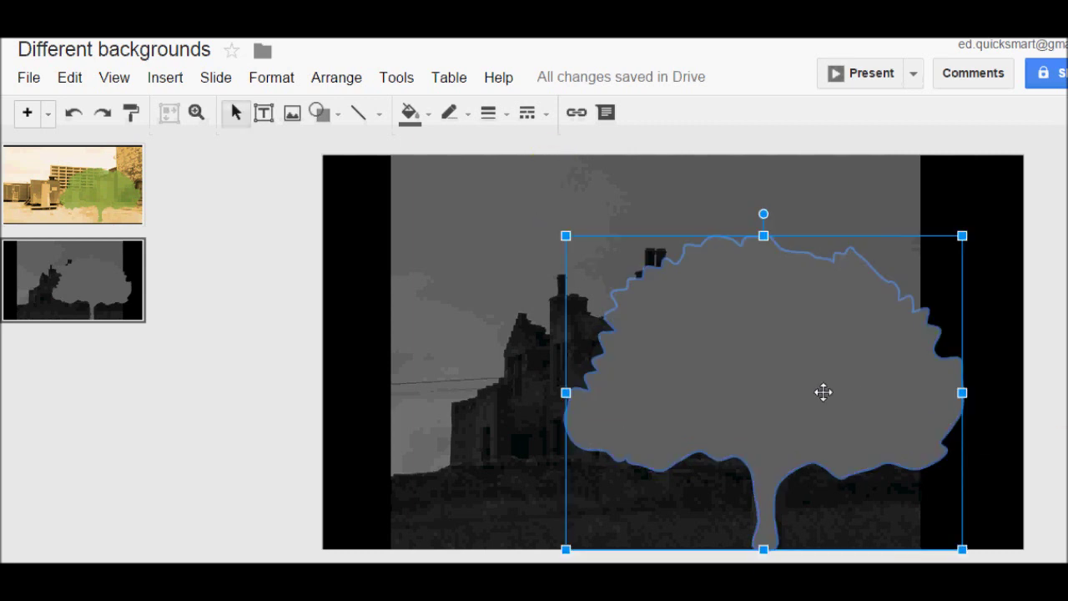